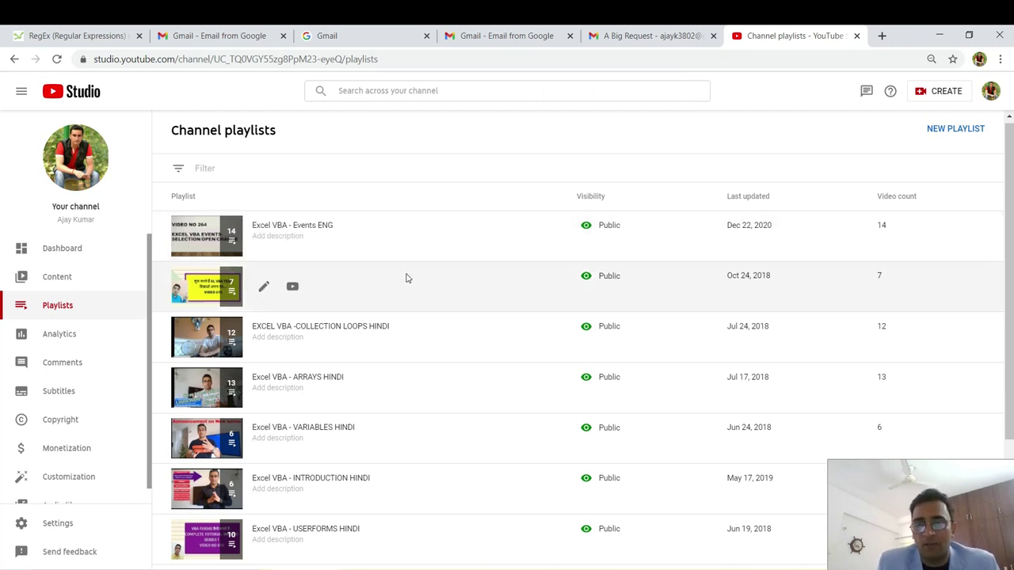
- Switch to the ARRAY PUZZLE.xlsx workbook in Excel and change the topic note in L4 to "conditional formatting"
key("alt+Tab")
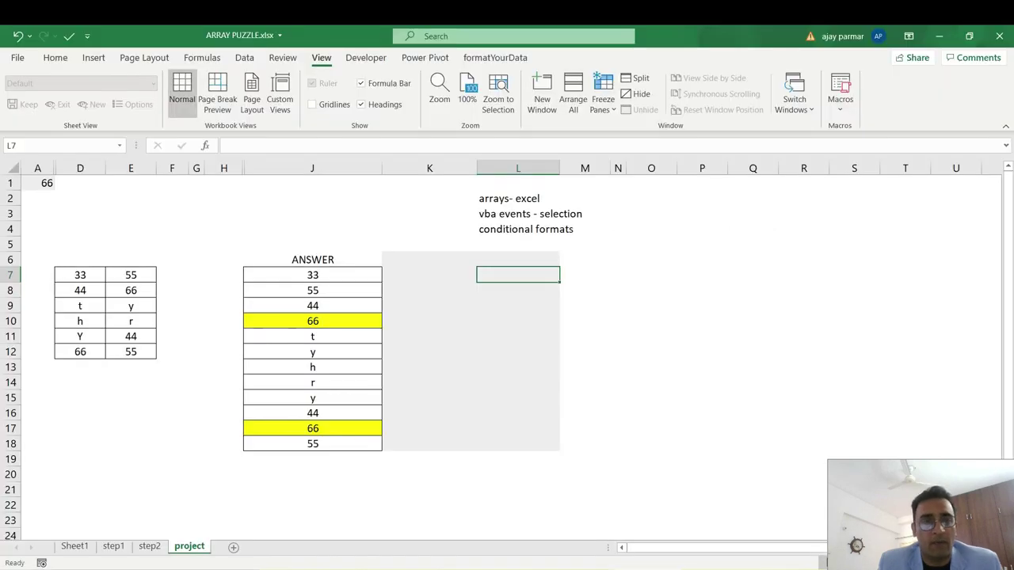
left_click(493, 202)
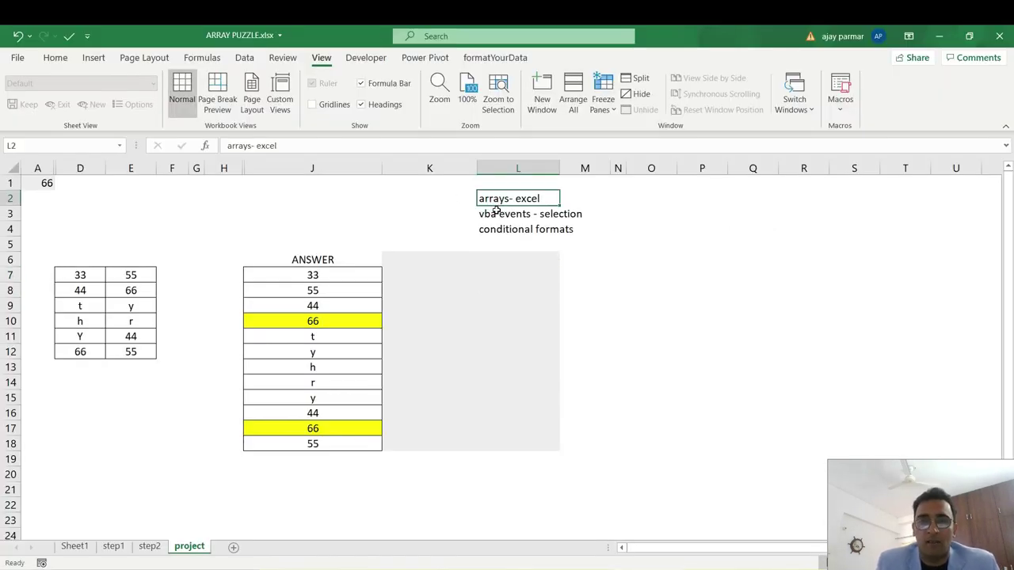
left_click(498, 215)
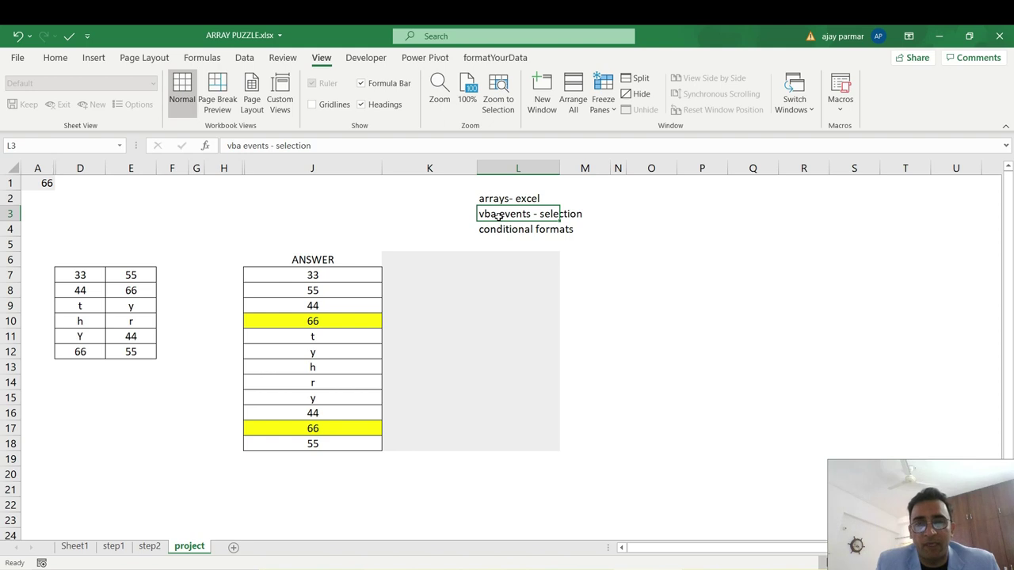
left_click(502, 229)
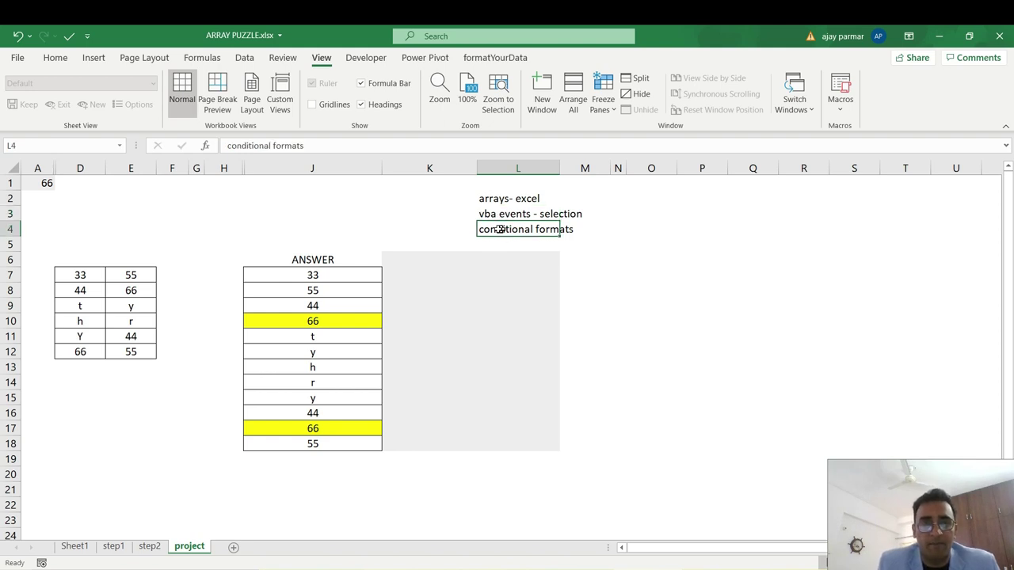
left_click(334, 149)
key("BackSpace")
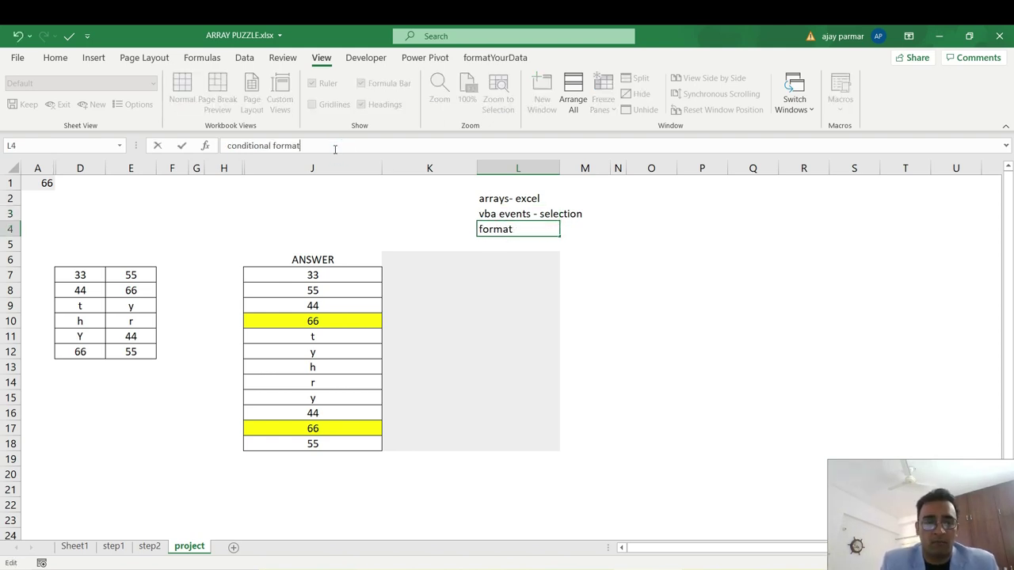
type("in")
key("BackSpace")
key("BackSpace")
type("tting")
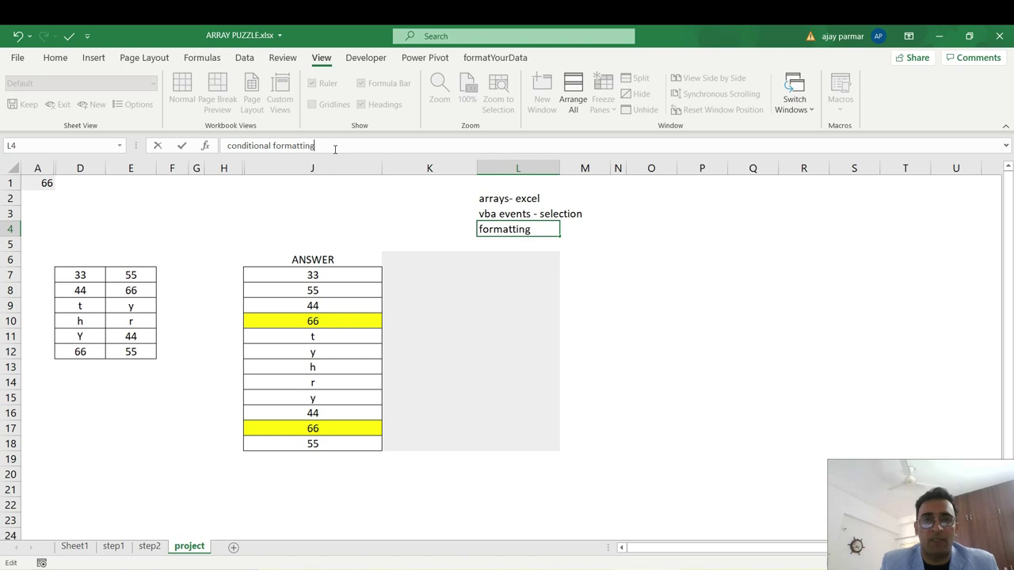
key("Return")
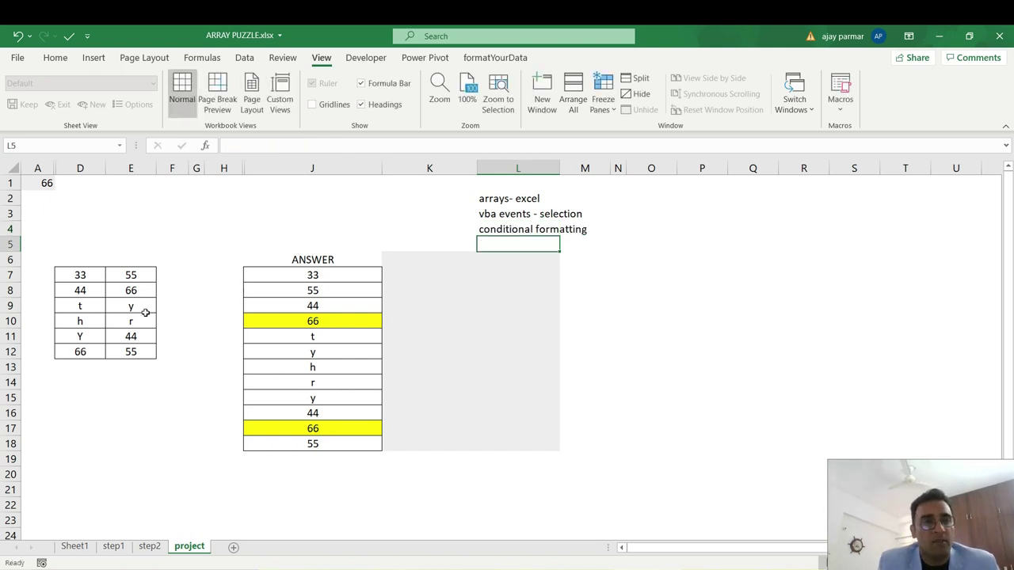
- Examine the two-column source range D7:E12, its order in the ANSWER column, and the empty target range L7:L18
left_click(97, 273)
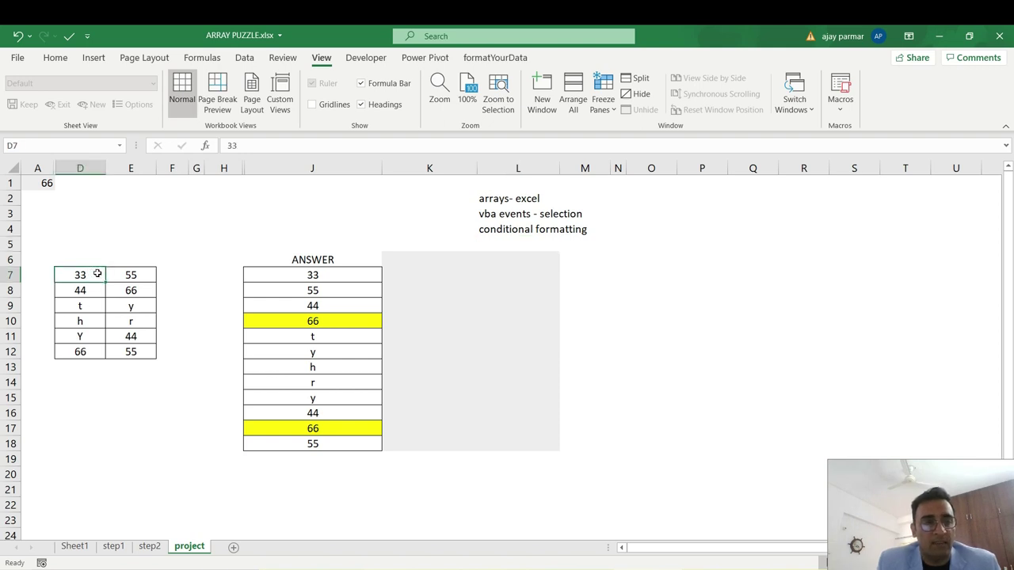
left_click(135, 352, "shift")
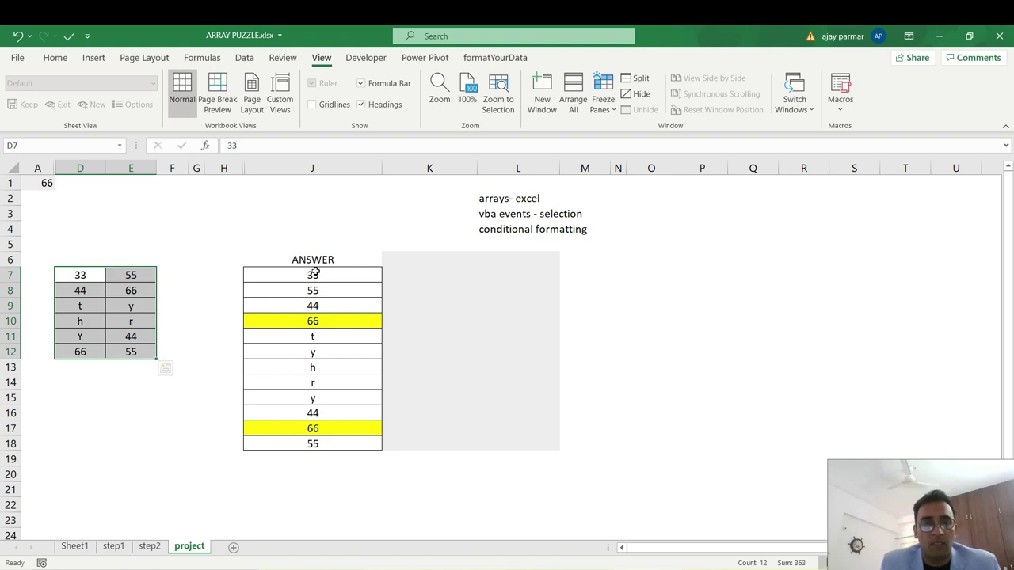
left_click(80, 275)
left_click(119, 276)
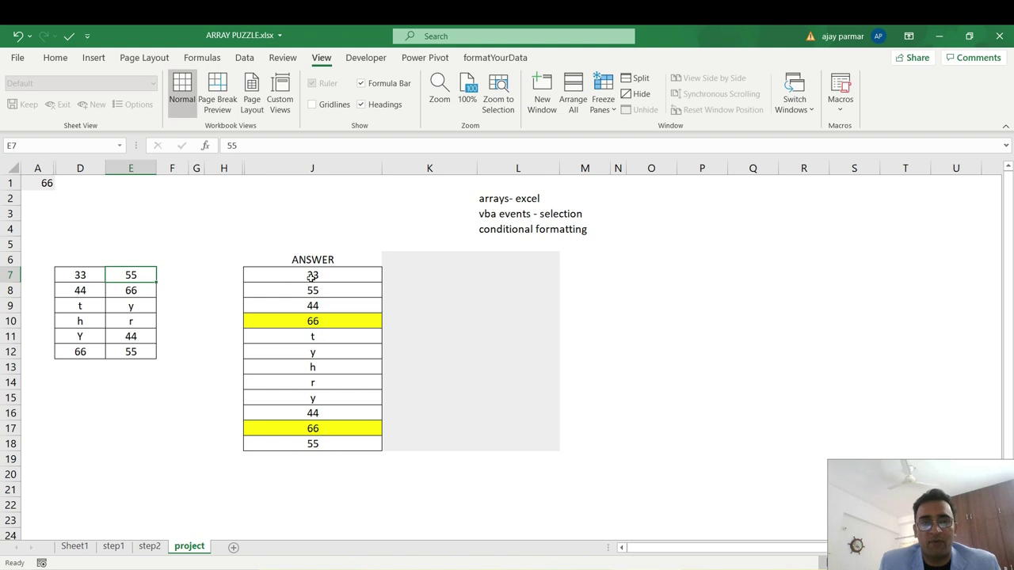
left_click(89, 273)
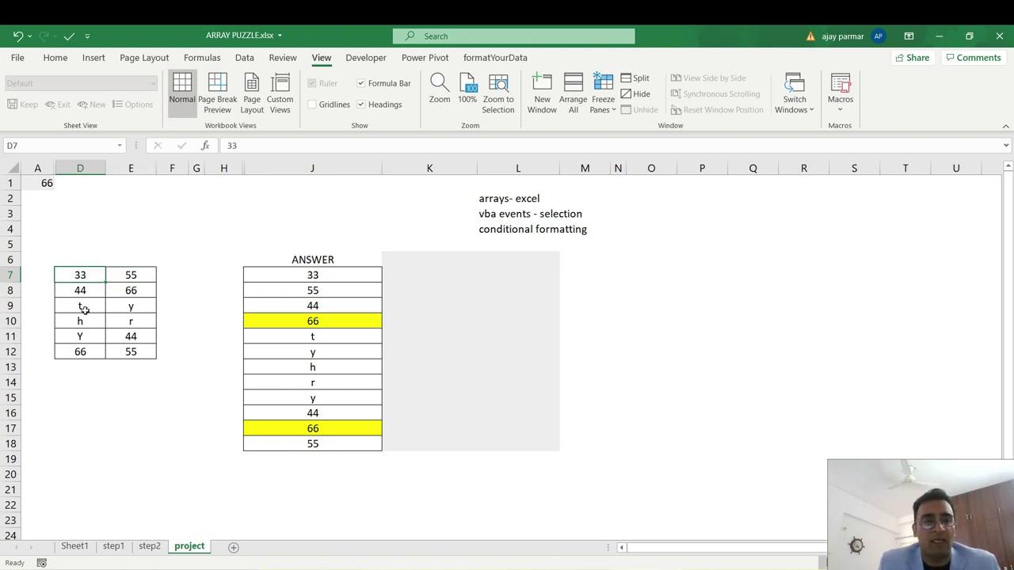
left_click(85, 311)
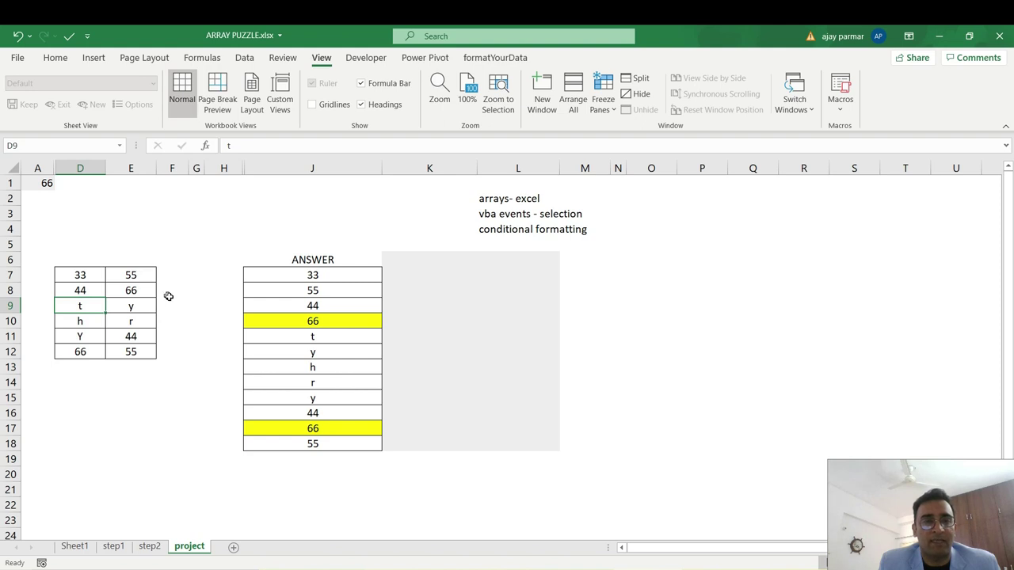
left_click(127, 291)
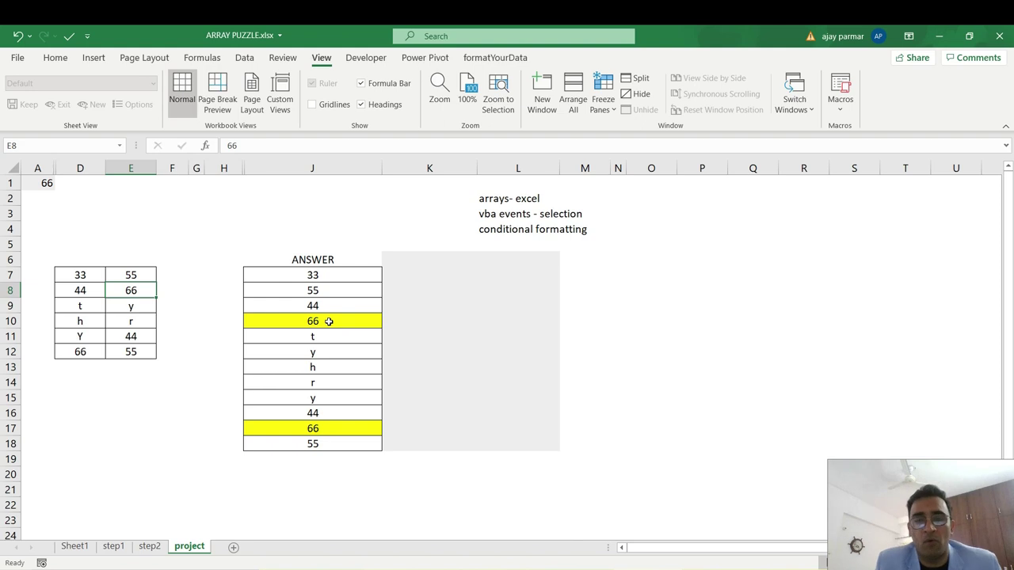
left_click(519, 267)
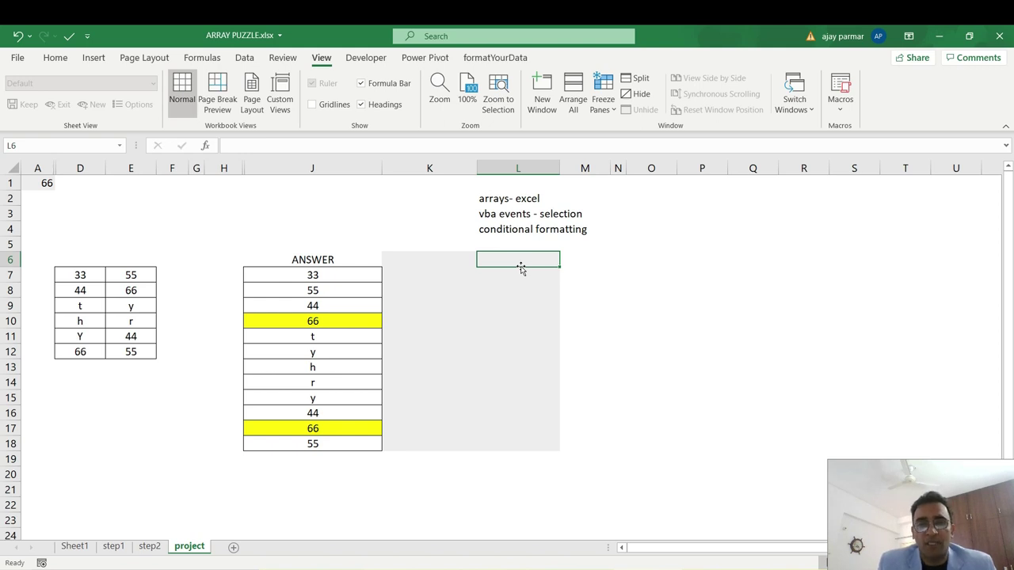
left_click(81, 277)
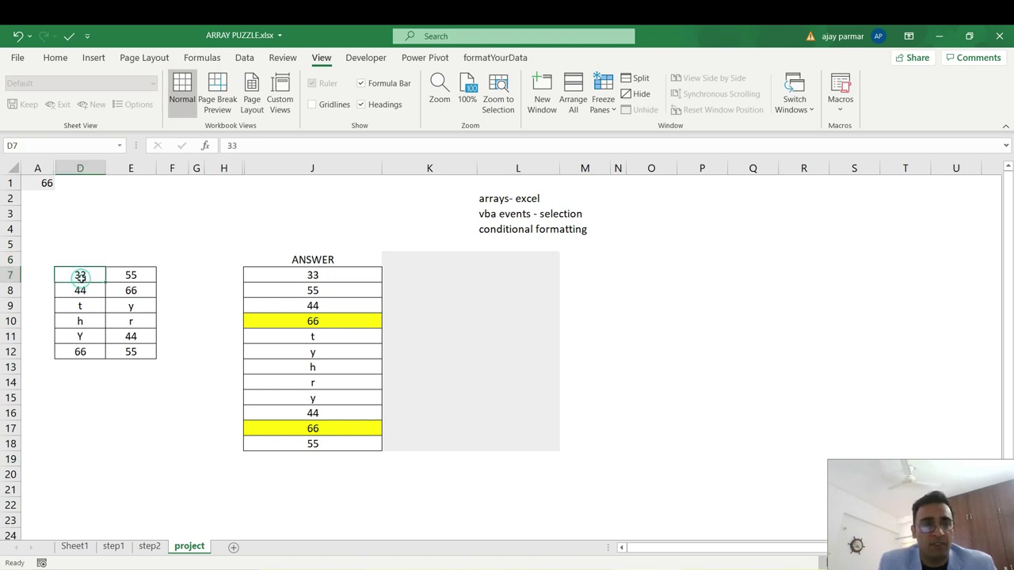
left_click(131, 351, "shift")
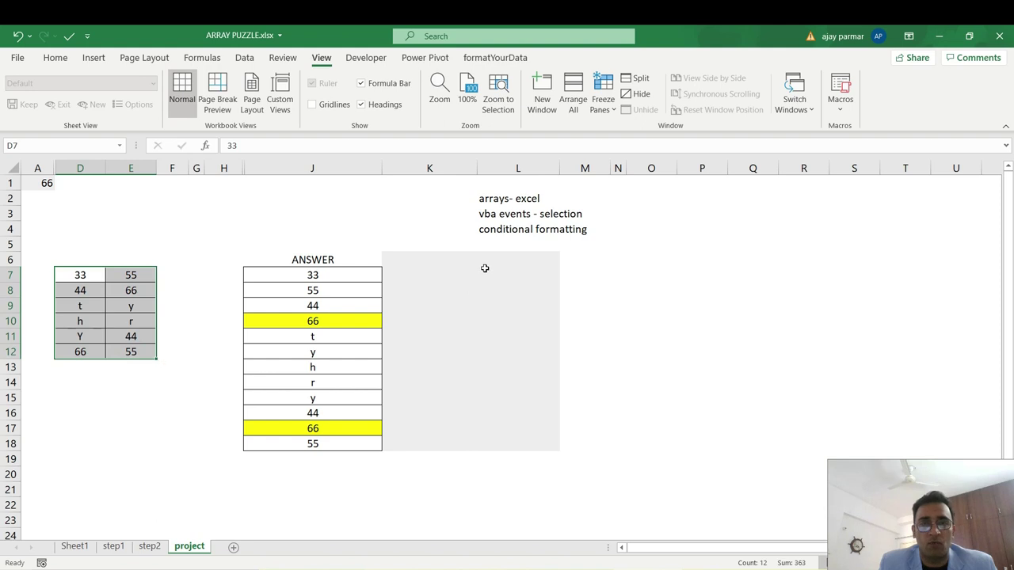
left_click(485, 269)
left_click(505, 414, "shift")
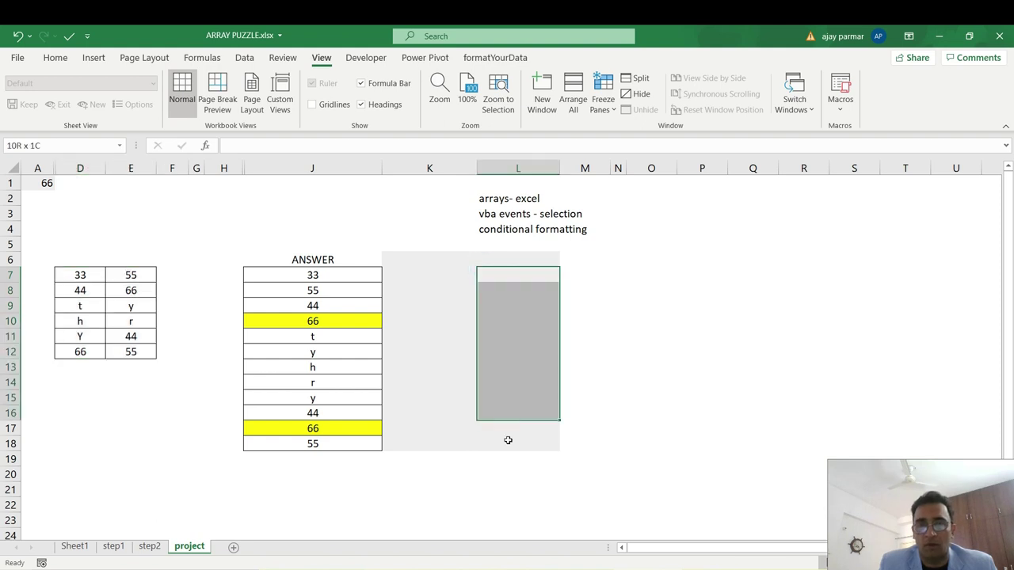
left_click_drag(508, 441, 508, 441)
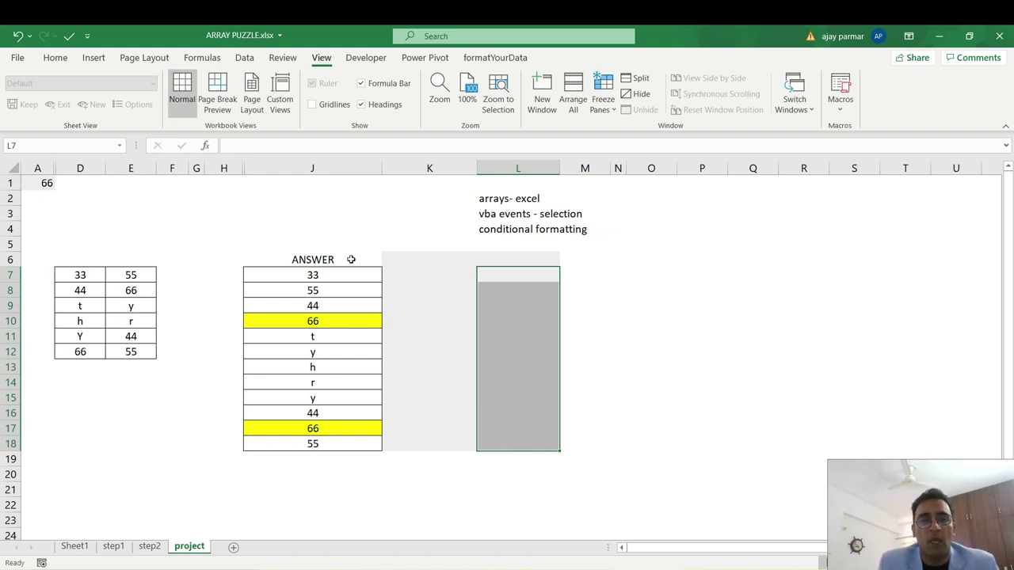
- Enter the array formula =D7:E12 in cell L7
left_click(496, 275)
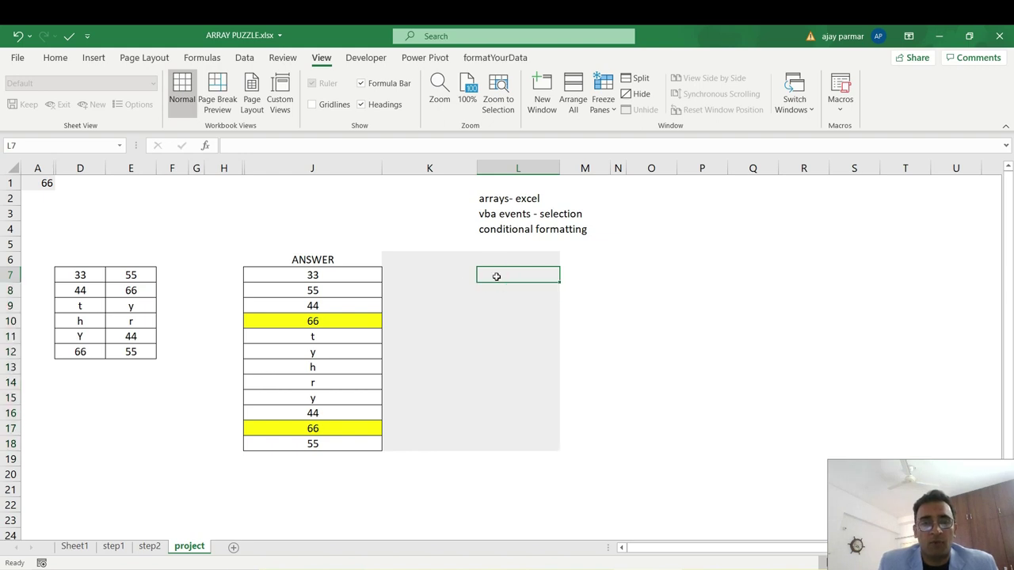
type("=")
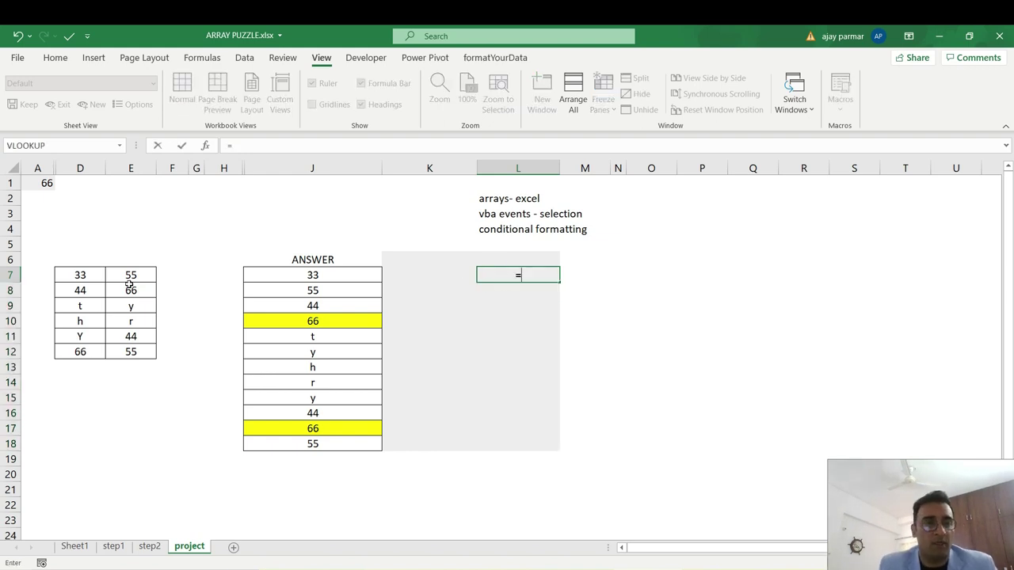
left_click_drag(87, 274, 143, 353)
key("ctrl+shift+Return")
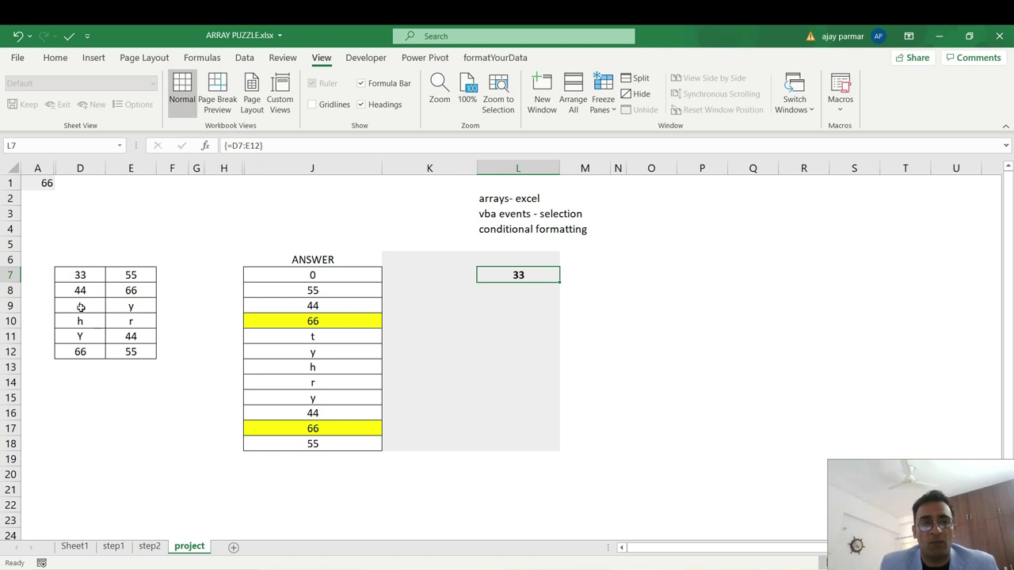
- Evaluate the D7:E12 reference inside the L7 formula, copy the resulting array, discard the edit, and paste the array as text in P3
left_click(232, 146)
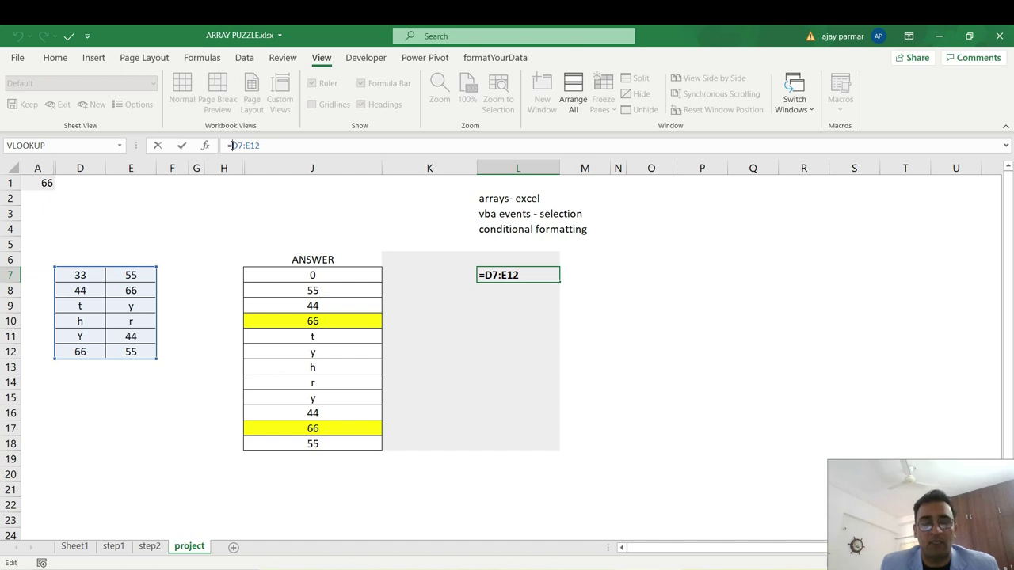
key("F9")
key("ctrl+c")
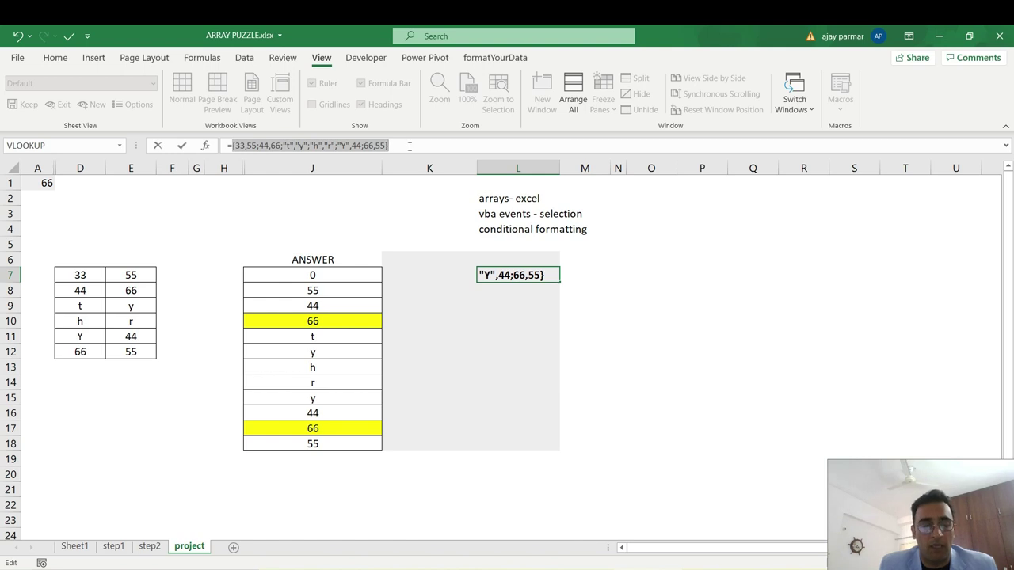
key("Escape")
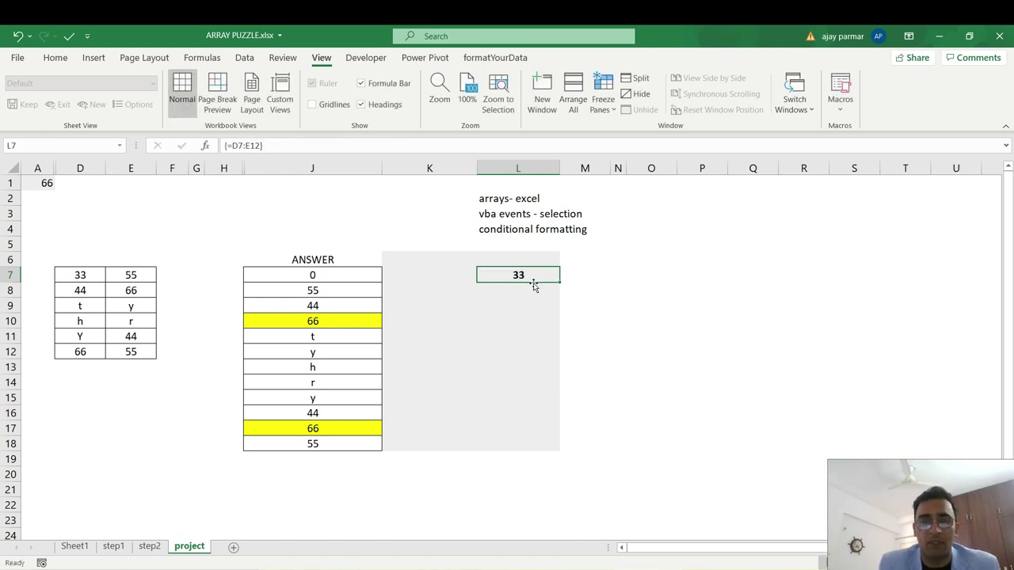
left_click(682, 214)
key("ctrl+v")
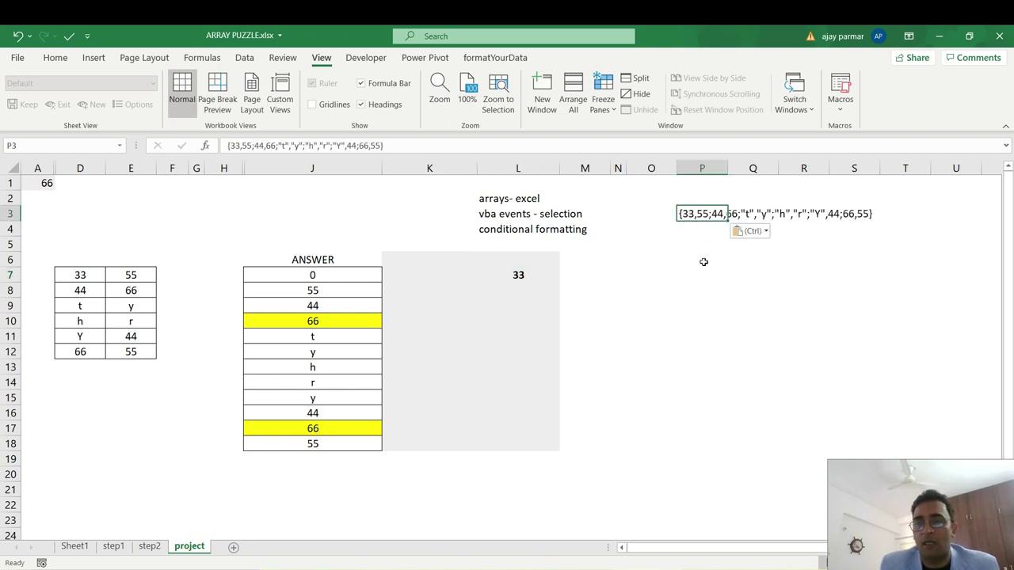
- Compare the array text in P3 with the array formula in L7
left_click(704, 260)
left_click(514, 274)
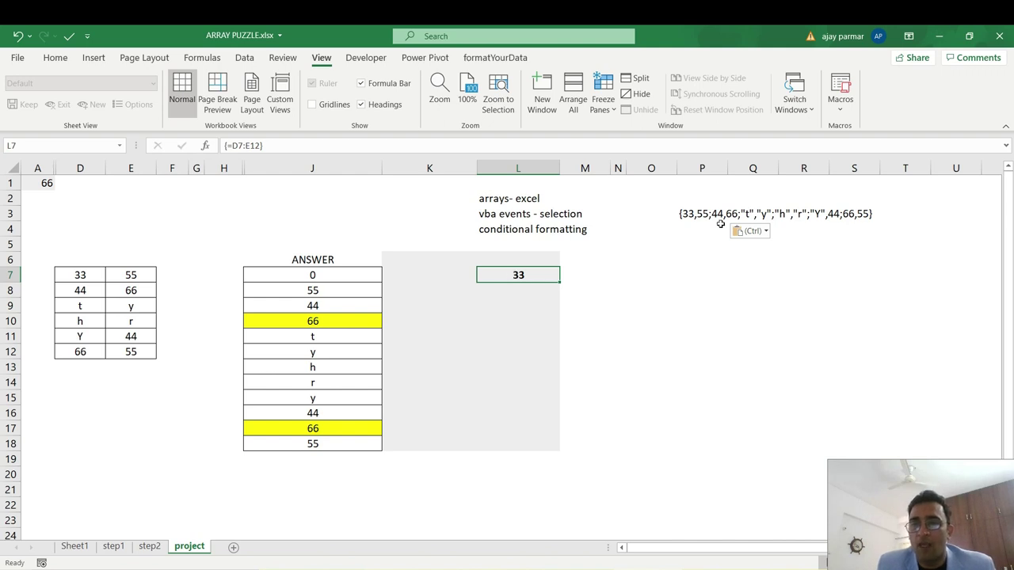
left_click(684, 258)
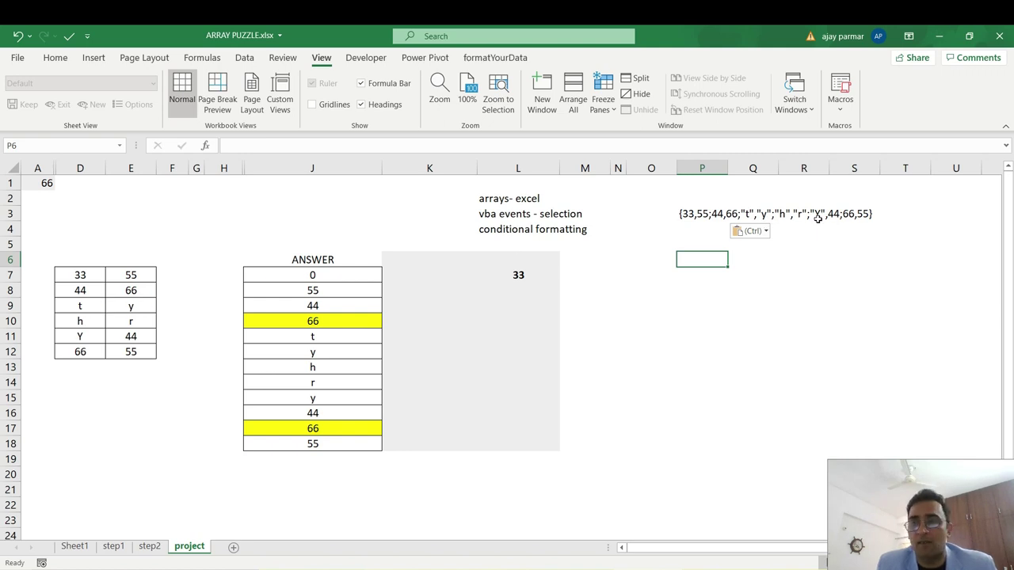
left_click(505, 274)
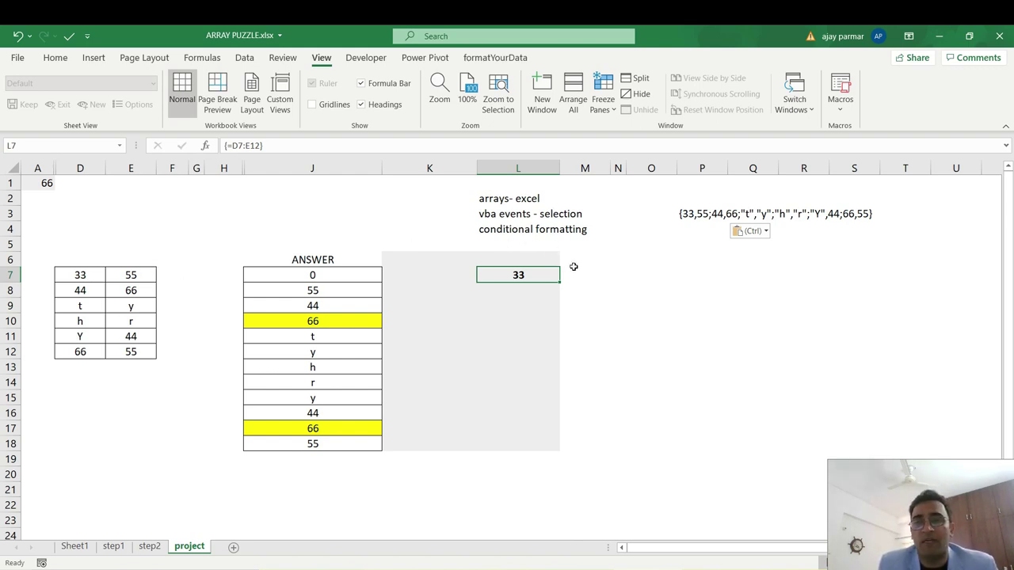
left_click(521, 272)
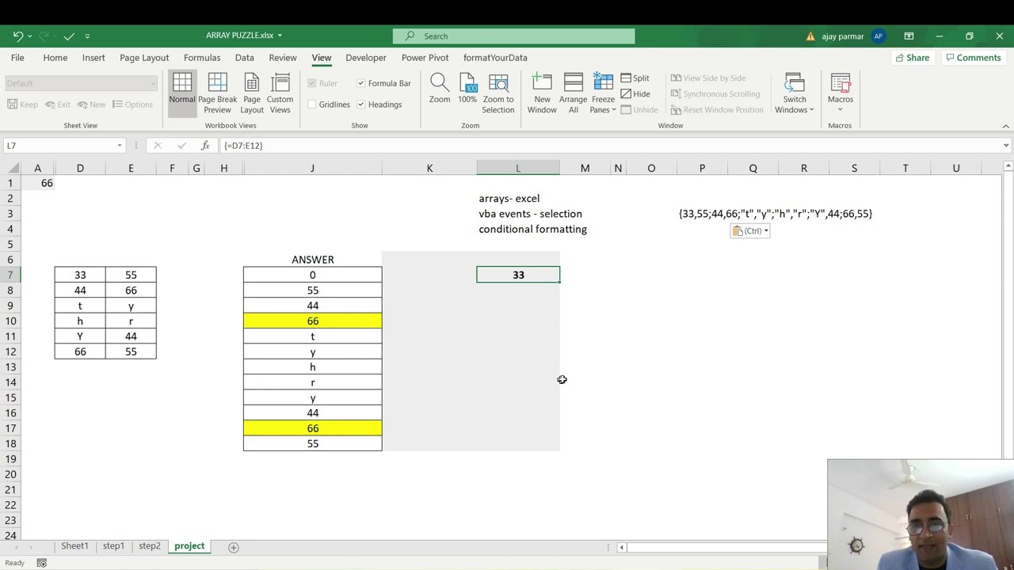
left_click(691, 216)
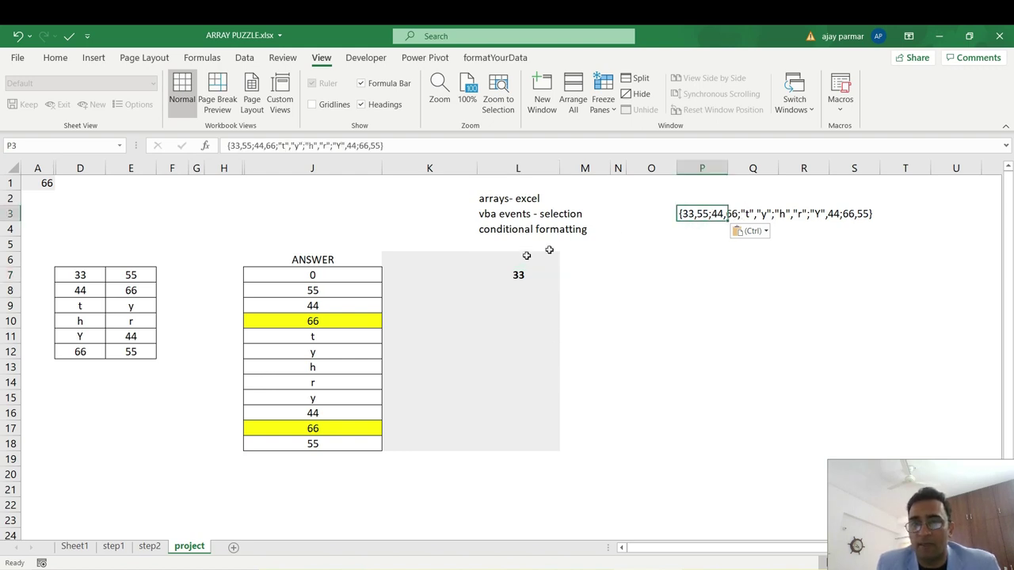
- Lock the row references in the L7 array formula so that it reads =D$7:E$12
left_click(515, 277)
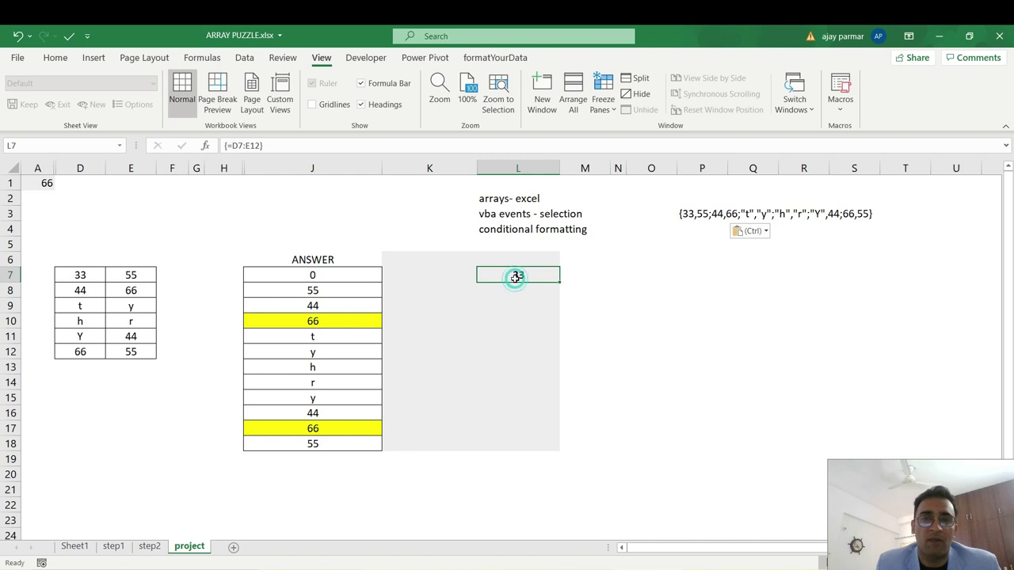
left_click(239, 147)
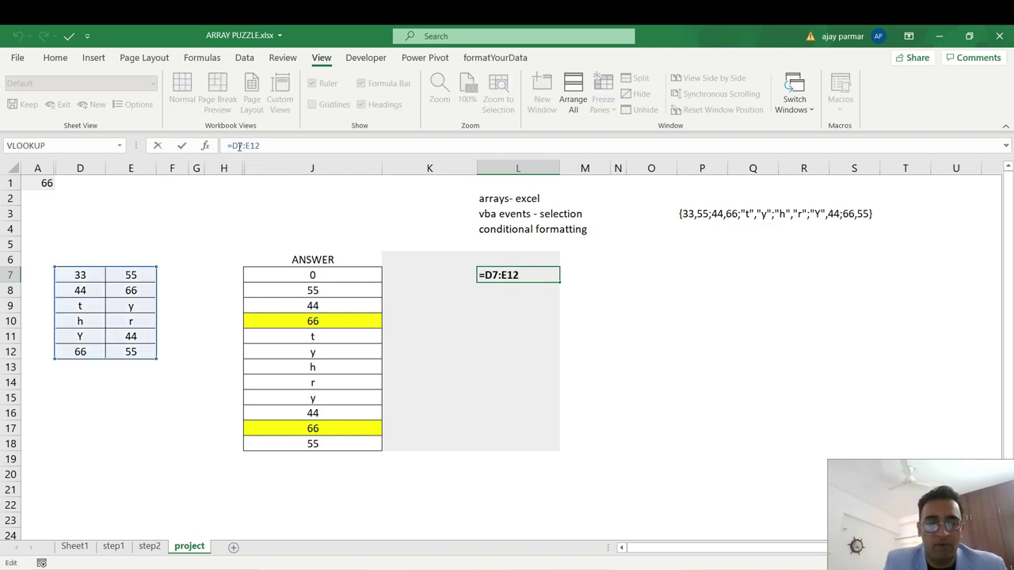
type("$")
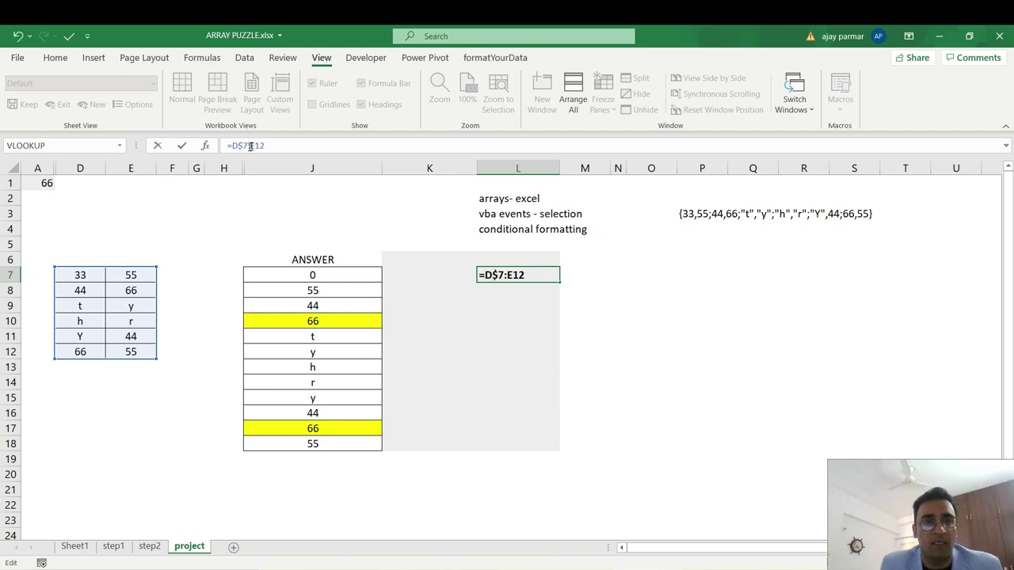
left_click(255, 146)
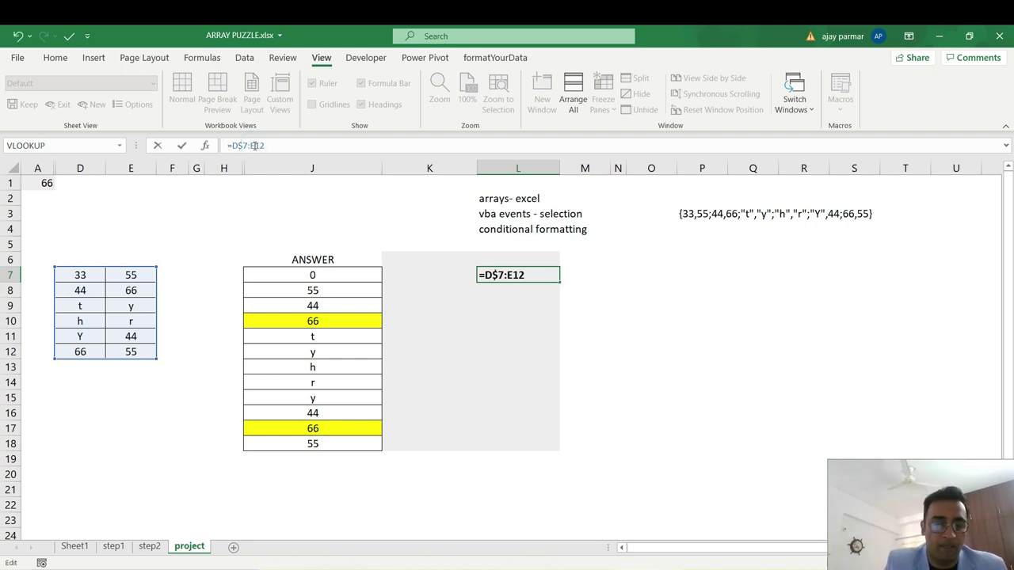
type("$")
key("ctrl+Return")
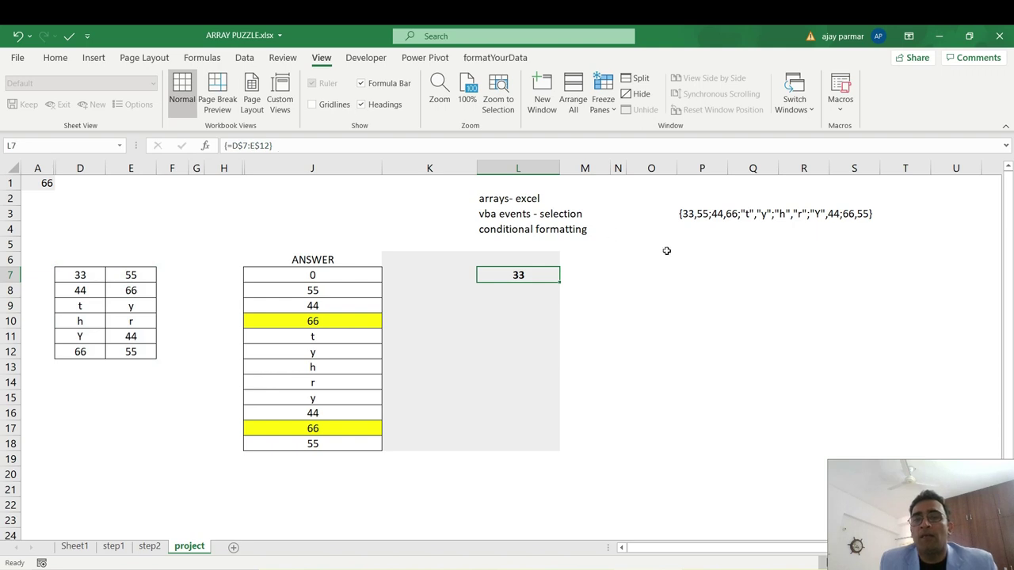
left_click(692, 255)
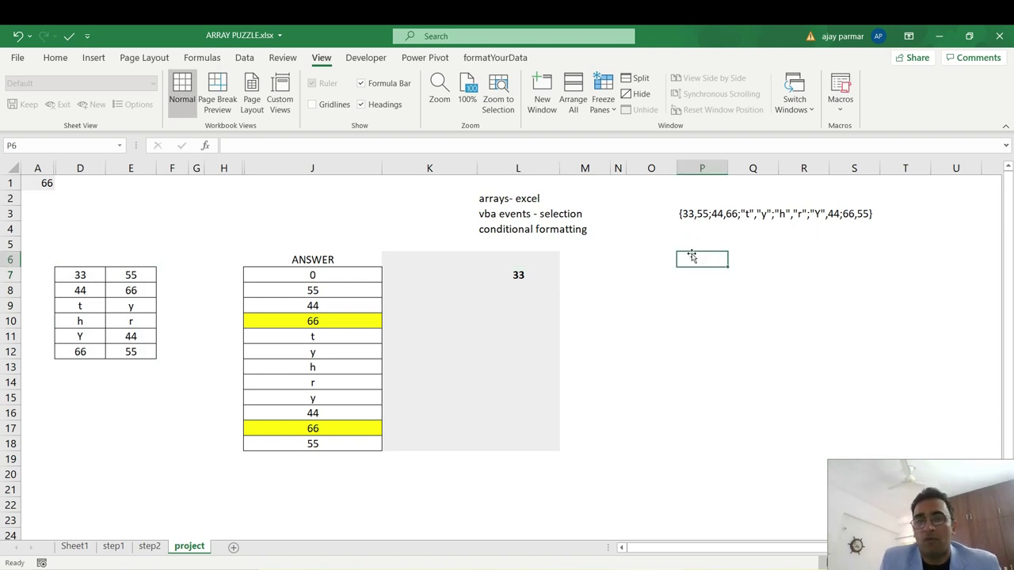
type("=OFFSET(")
key("Escape")
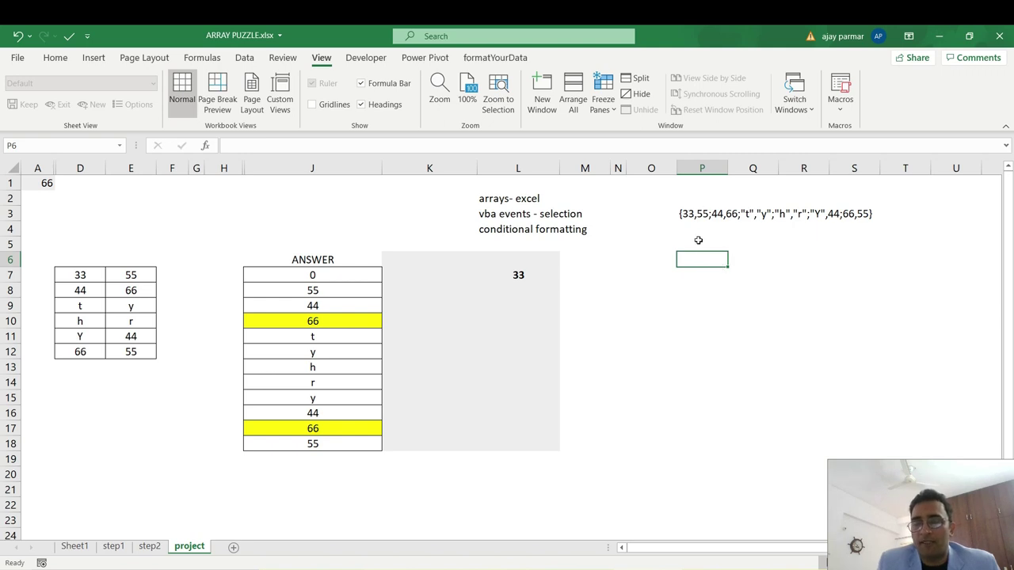
type("=of")
type("fset(")
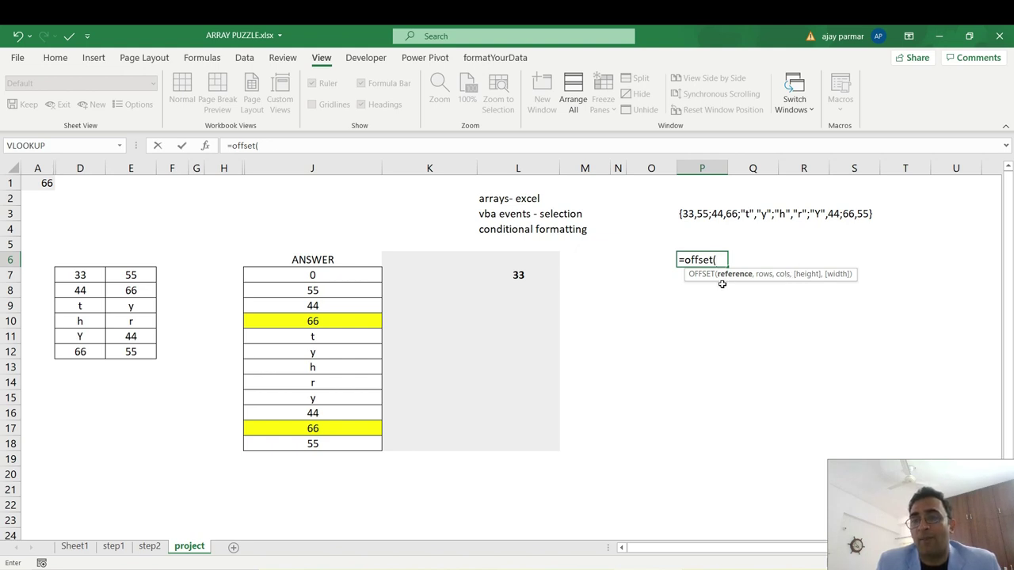
key("Escape")
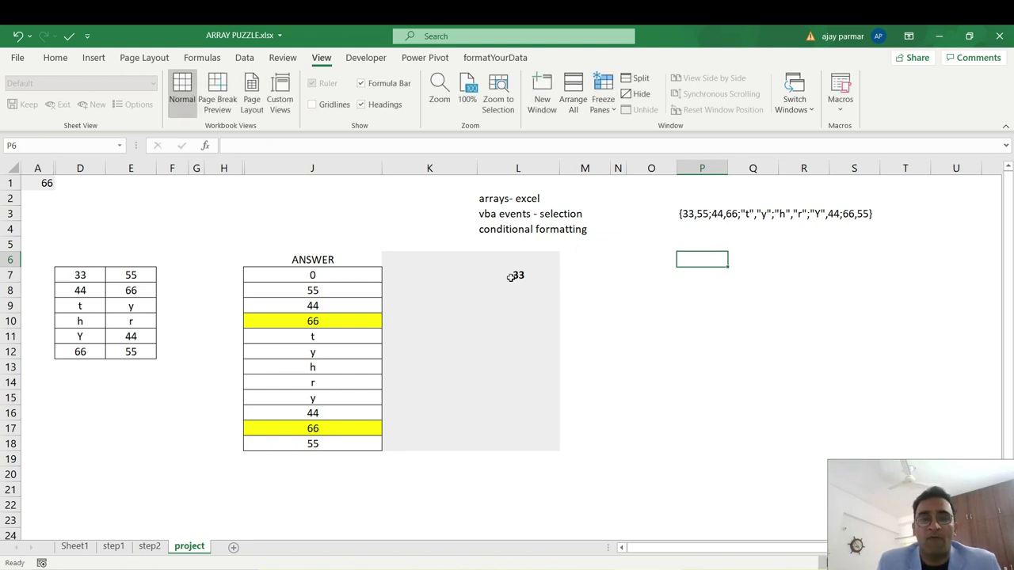
- Add the headings "row" in O5 and "col" in P5
left_click(510, 277)
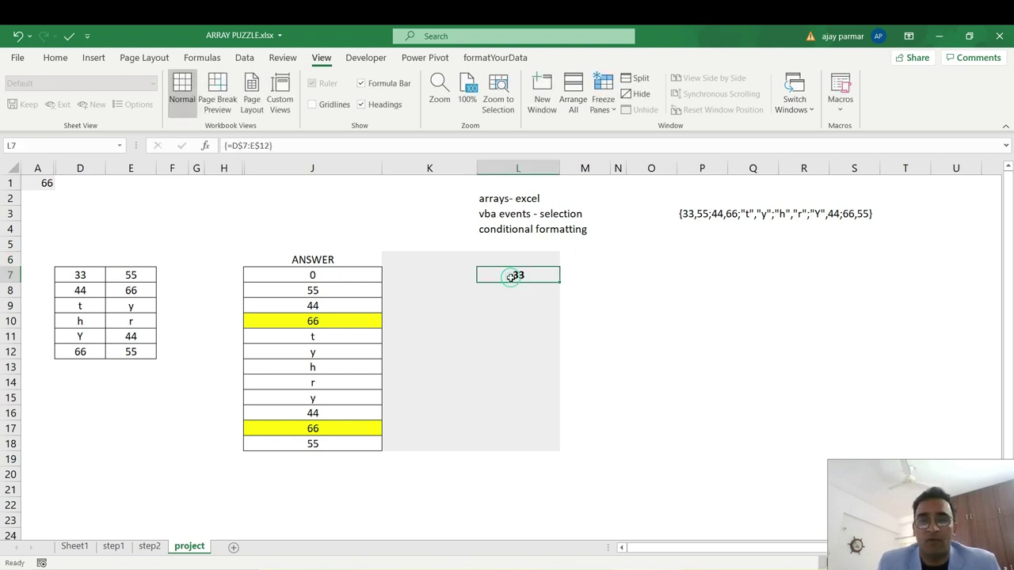
left_click(658, 249)
type("row")
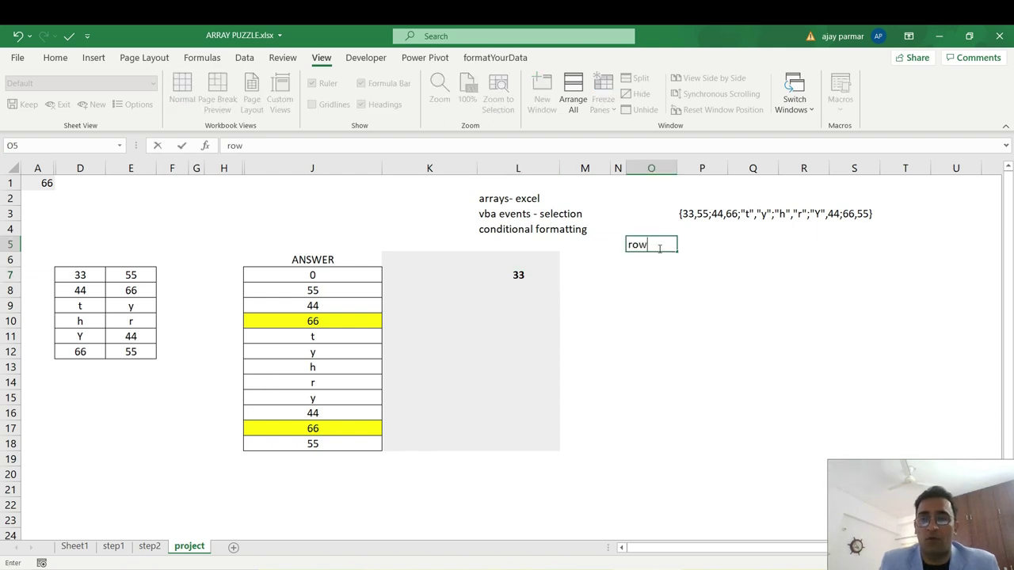
key("Tab")
type("col")
key("Return")
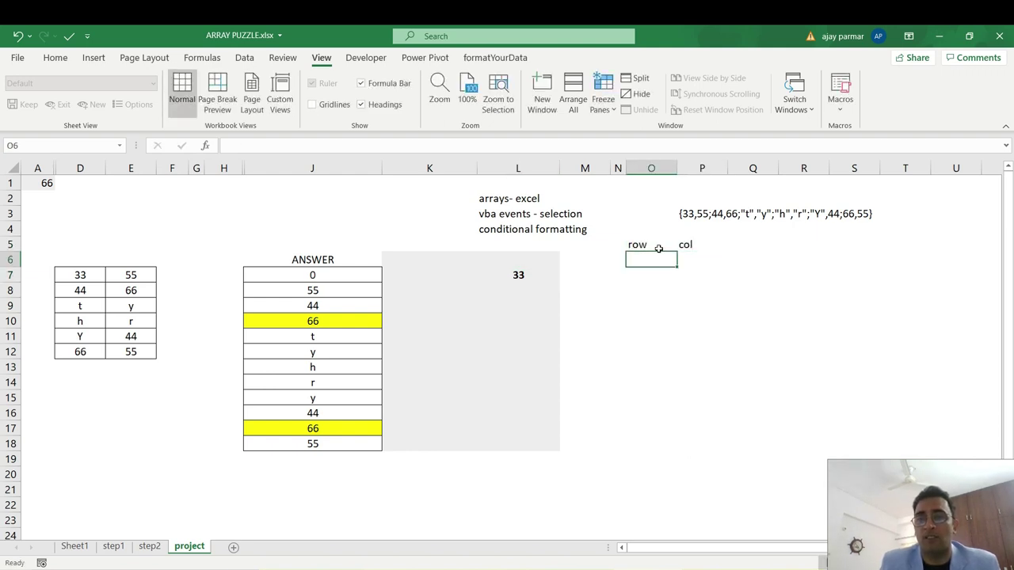
left_click(641, 243)
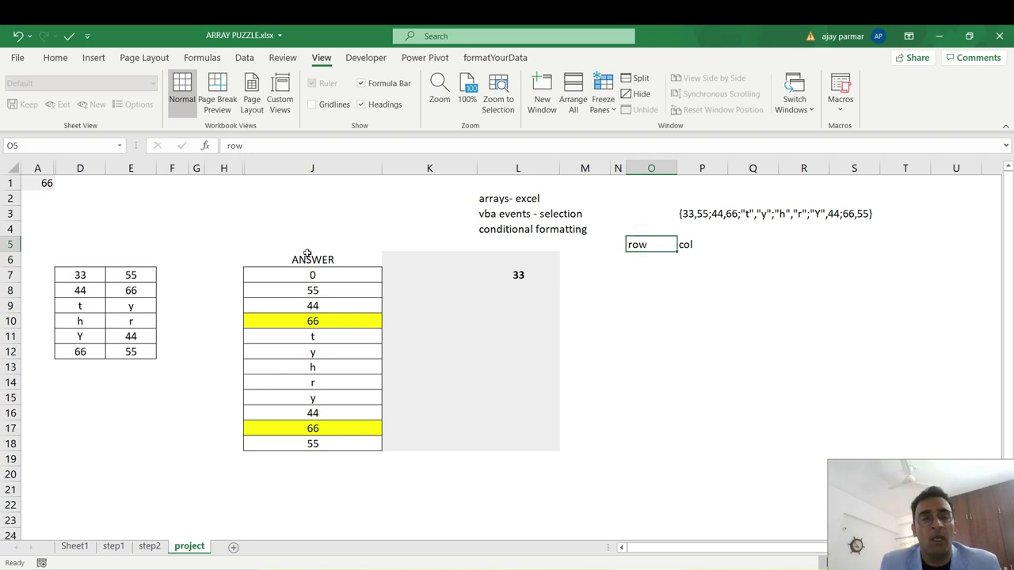
- Number the rows of the D7:E12 table from 0 to 5 in cells A7:A12
left_click(83, 276)
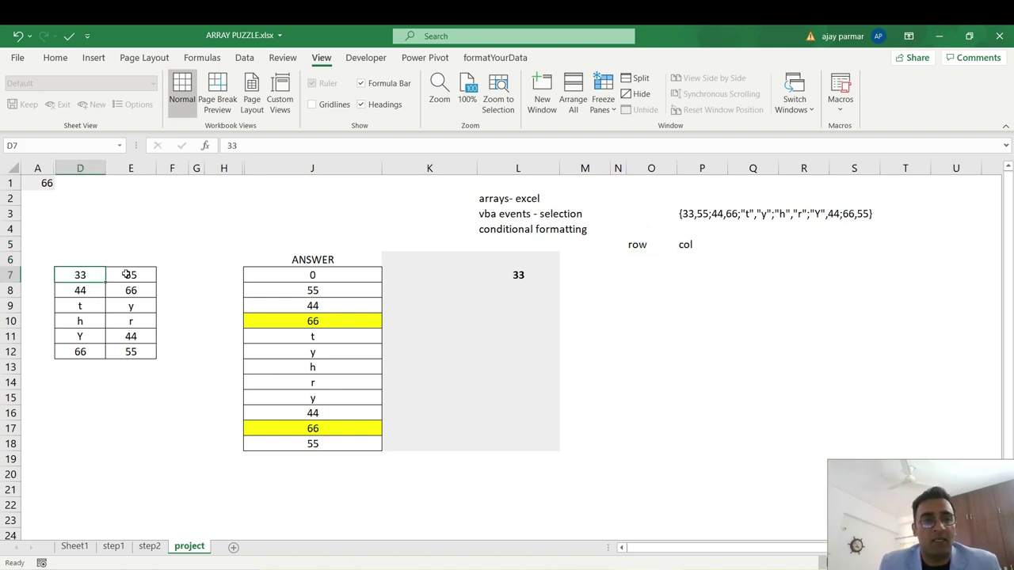
left_click(618, 278)
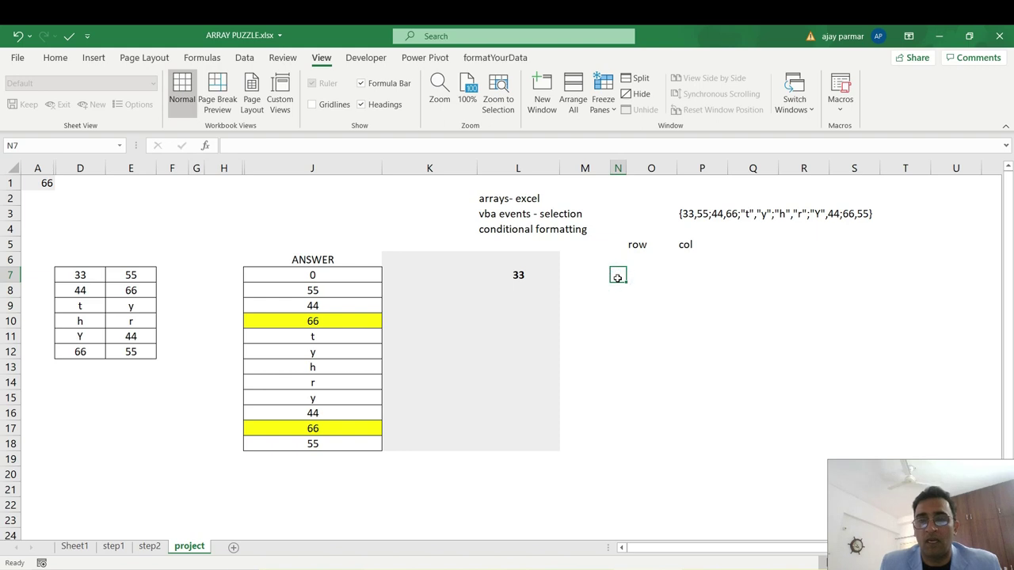
key("Right")
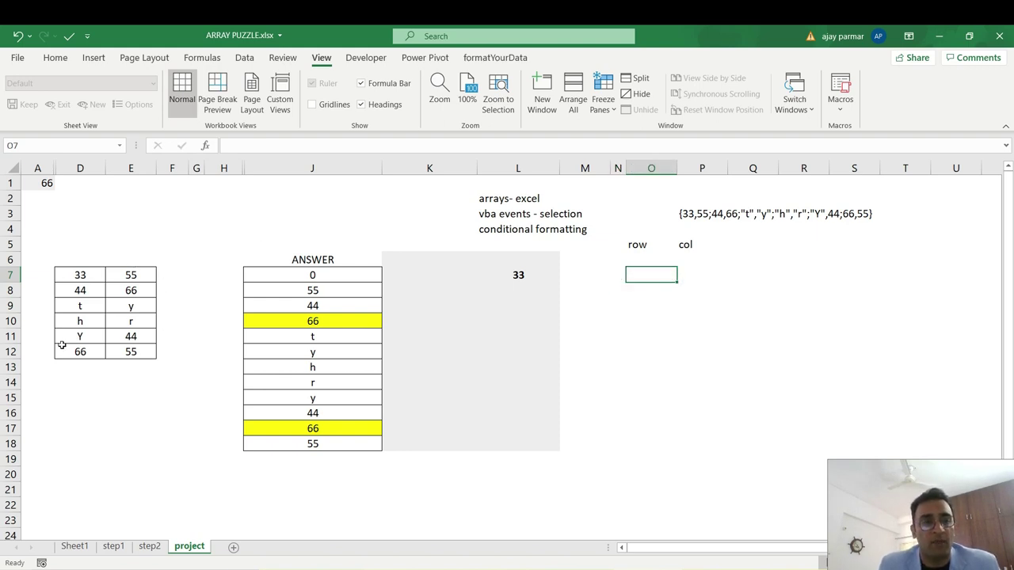
left_click(42, 272)
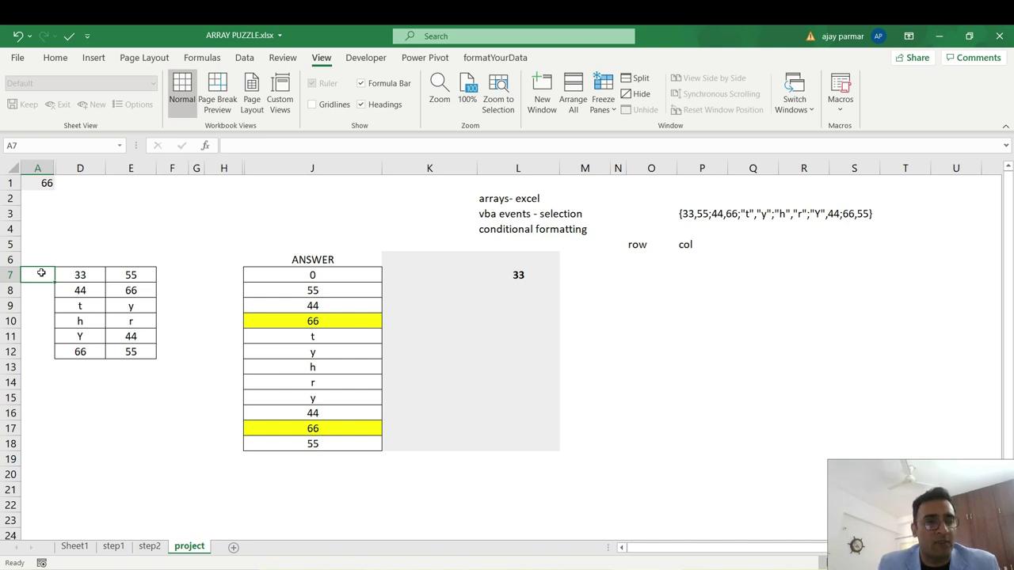
type("0")
key("Return")
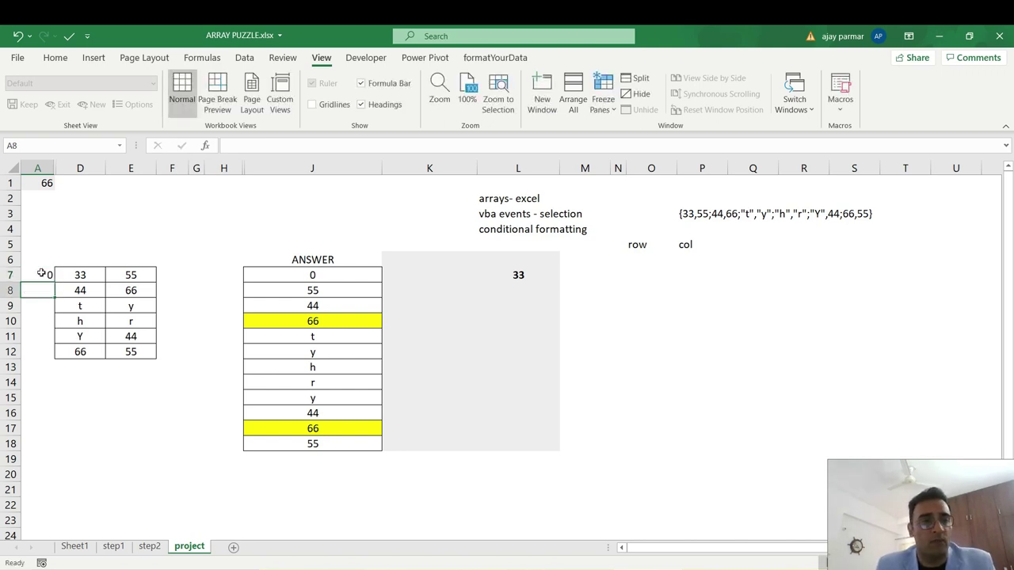
type("1")
key("Return")
type("2")
key("Return")
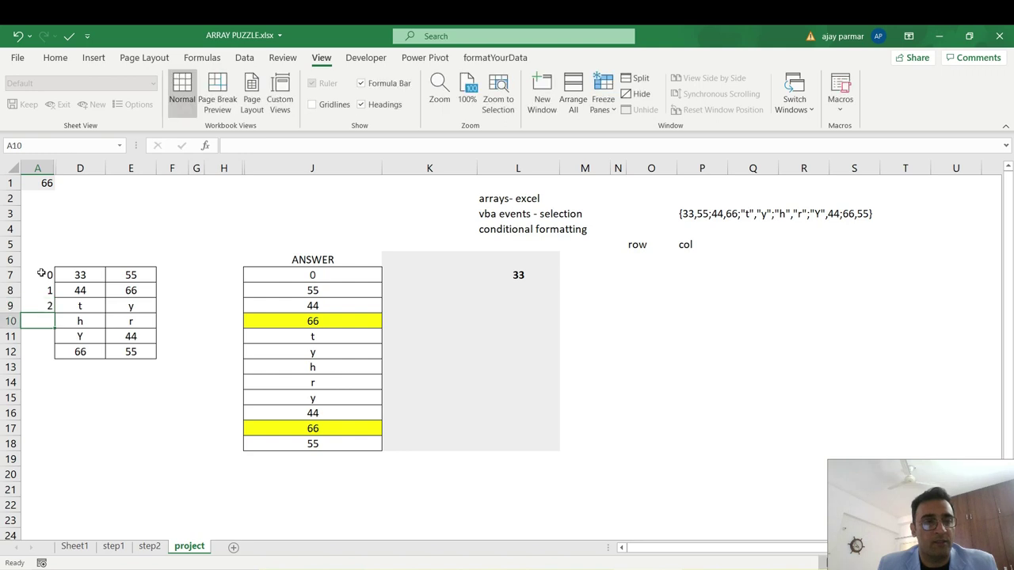
type("3")
key("Return")
type("4")
key("Return")
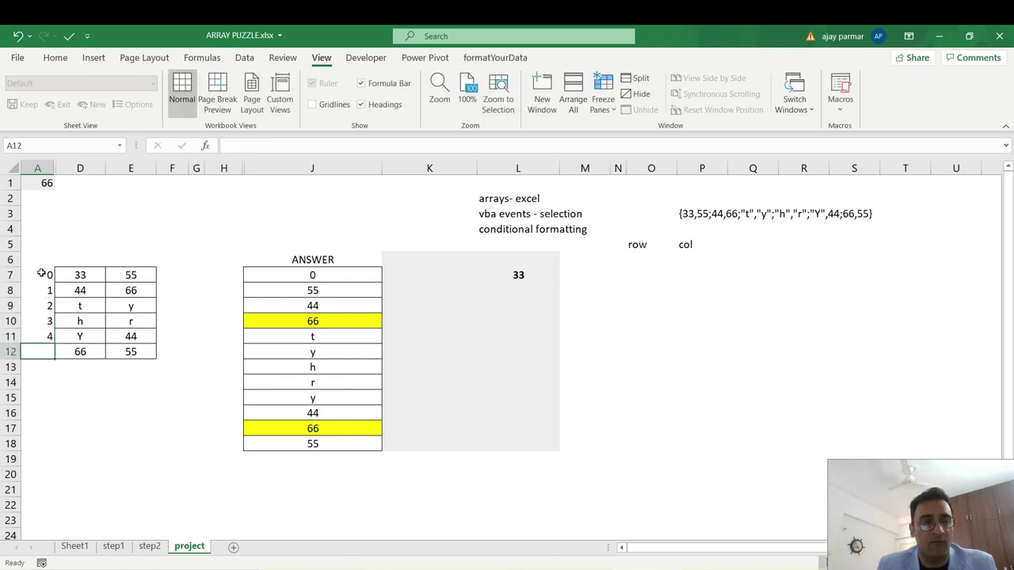
type("5")
key("Up")
- Number the table's two columns above the data, with 0 in D6 and 1 in E6
key("Up")
key("Up")
key("Up")
key("Up")
key("Up")
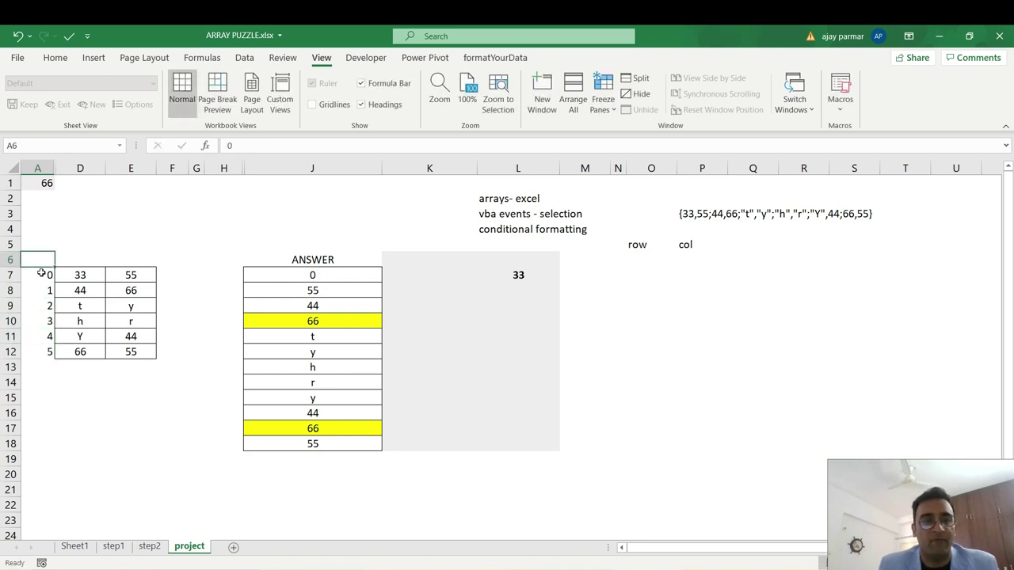
key("Right")
type("0")
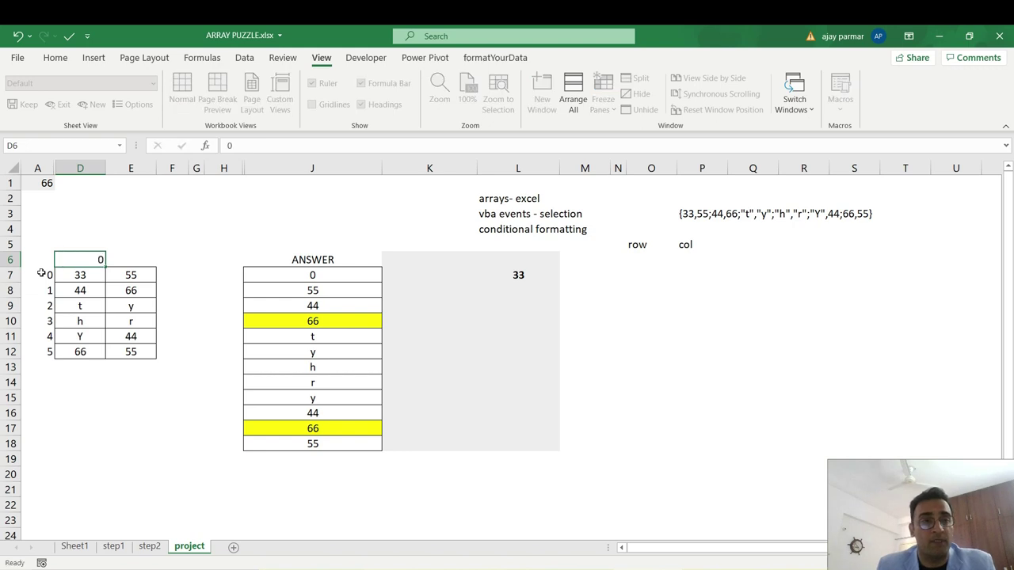
key("Tab")
type("1")
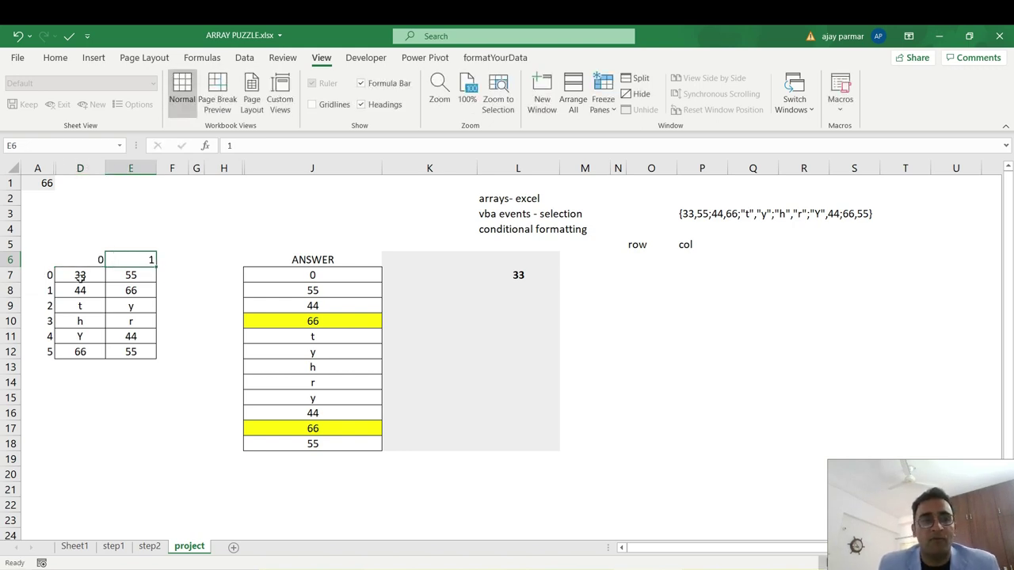
- Enter the row and col offsets for the table's first row in O7:P8: 0, 0 and 0, 1
left_click(80, 275)
left_click(651, 279)
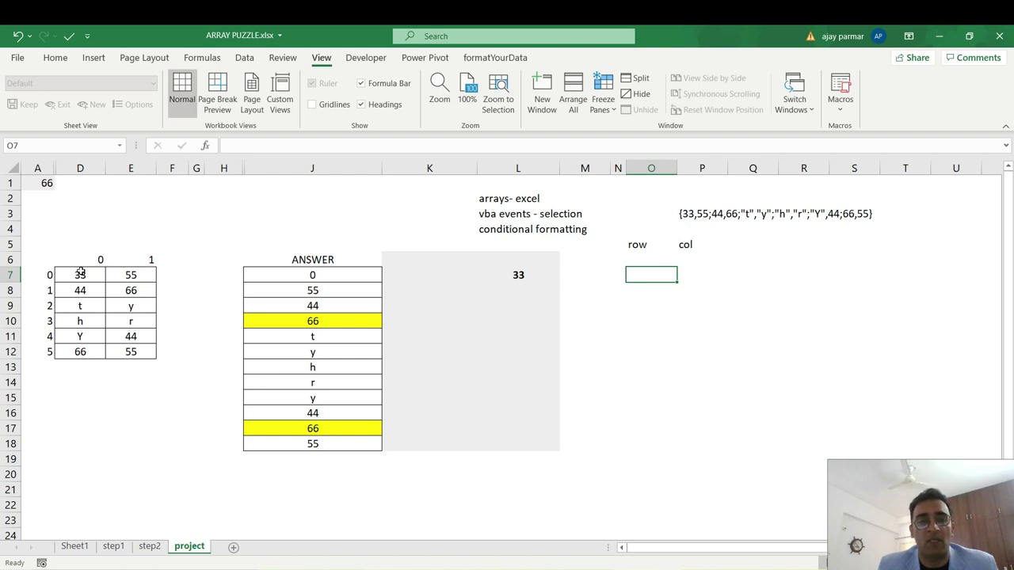
type("0")
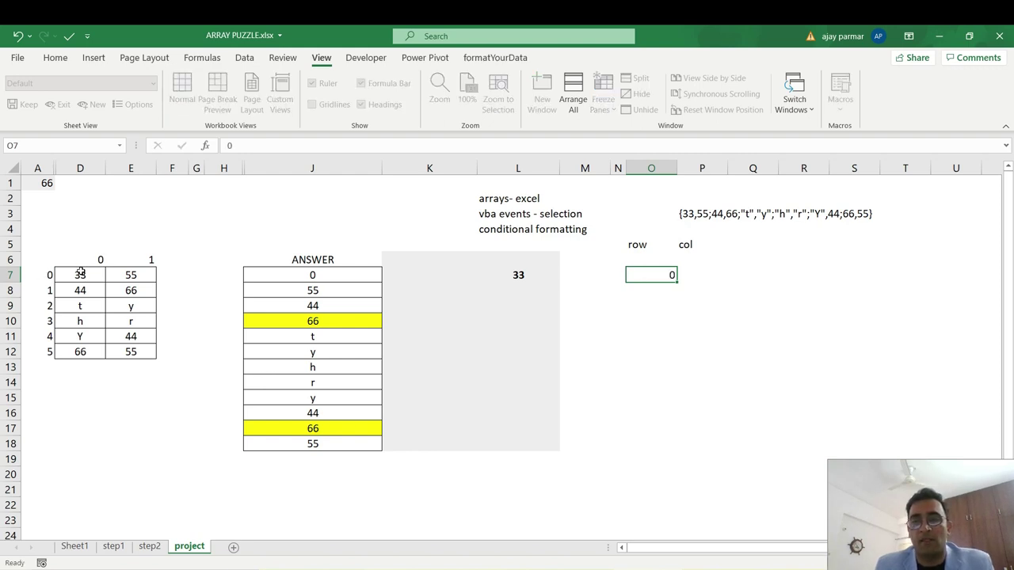
key("Tab")
type("0")
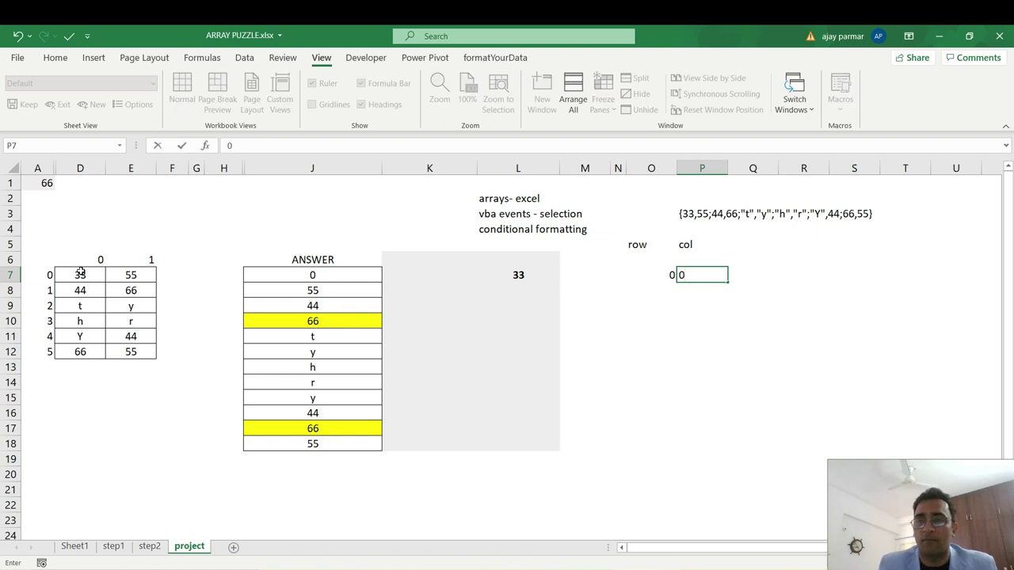
key("shift+Tab")
key("Down")
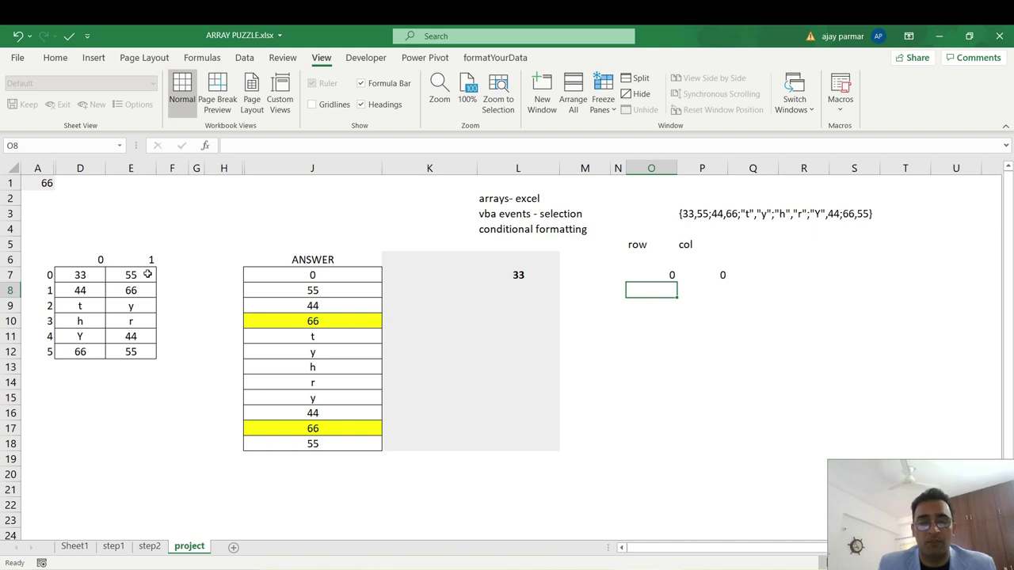
type("0")
key("Tab")
type("1")
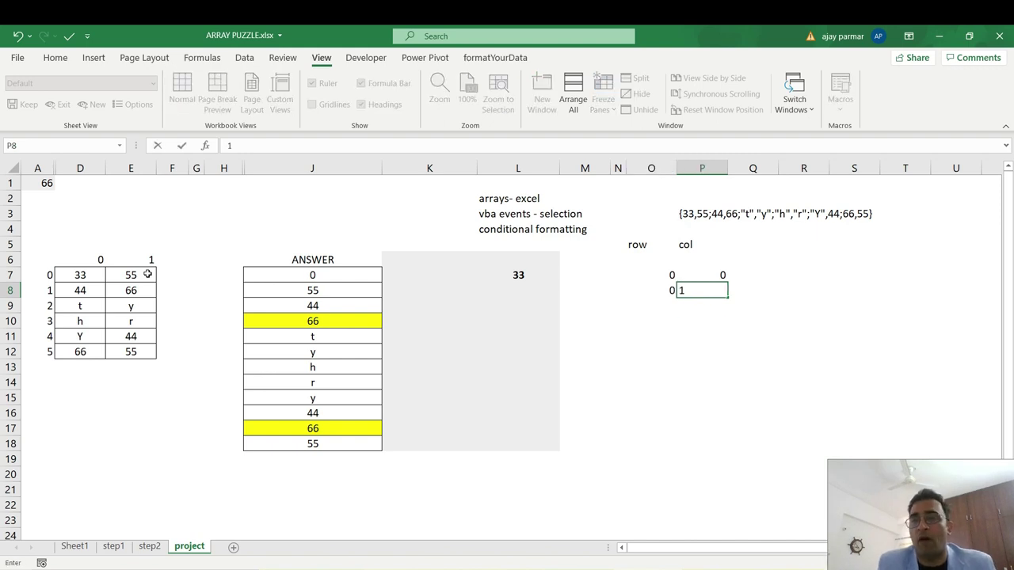
key("Return")
- Enter the row and col offsets for the table's second row in O9:P10: 1, 0 and 1, 1
key("Left")
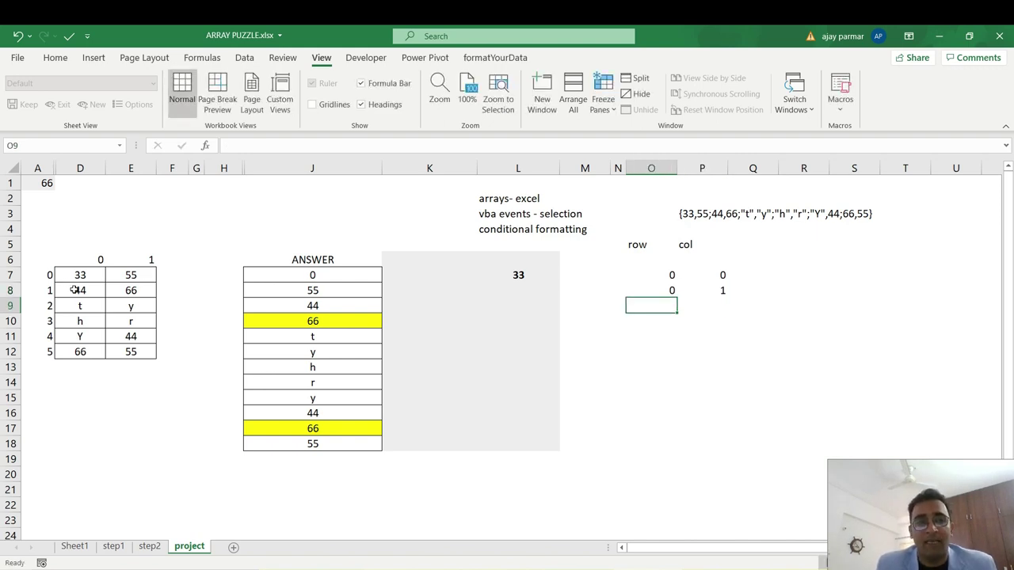
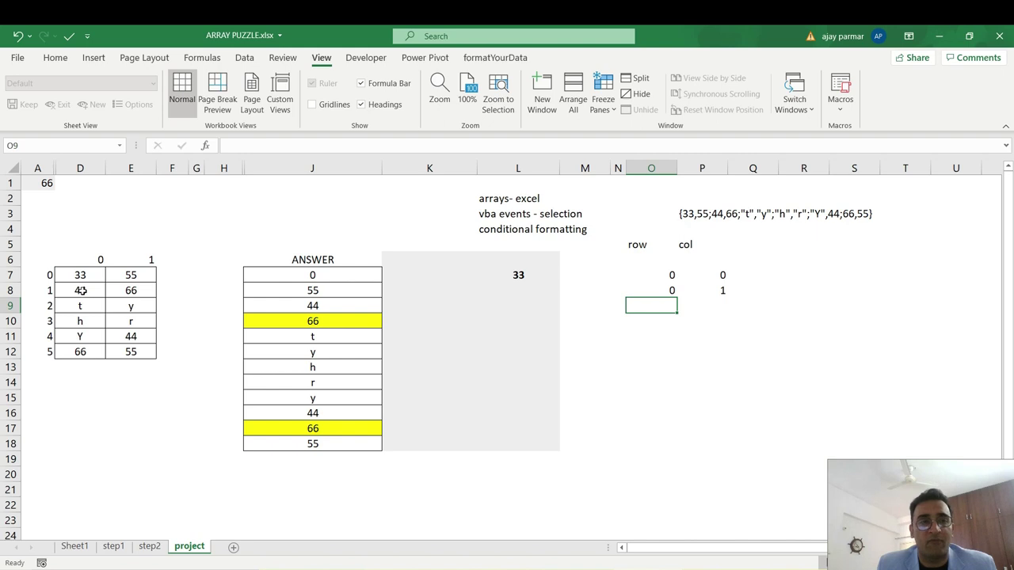
type("1")
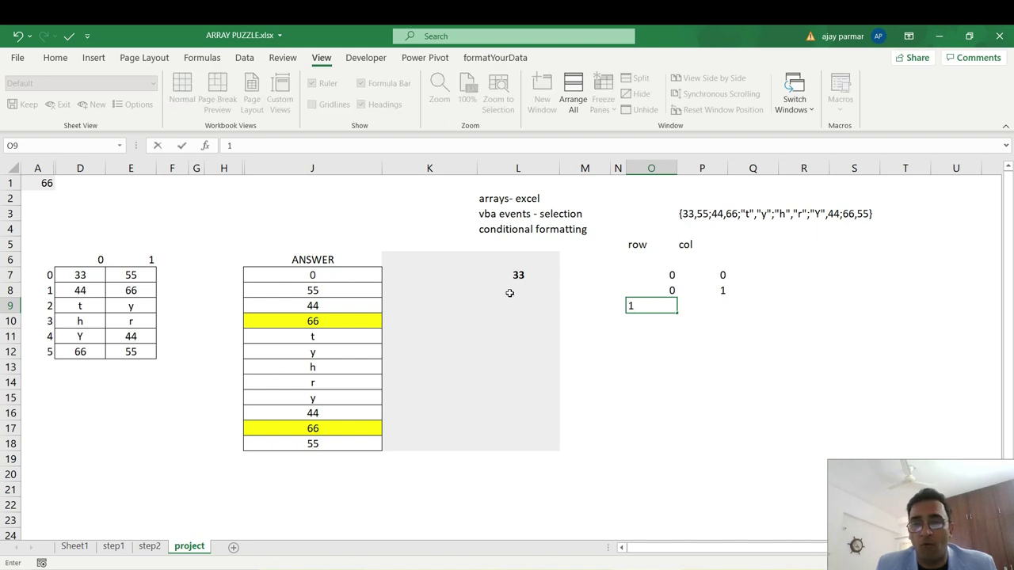
key("Tab")
type("0")
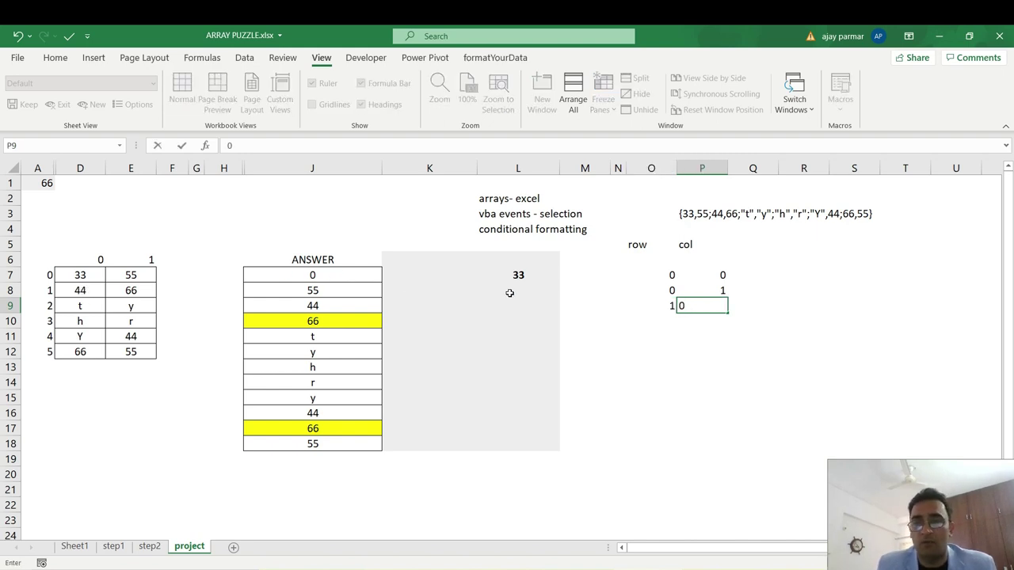
key("Return")
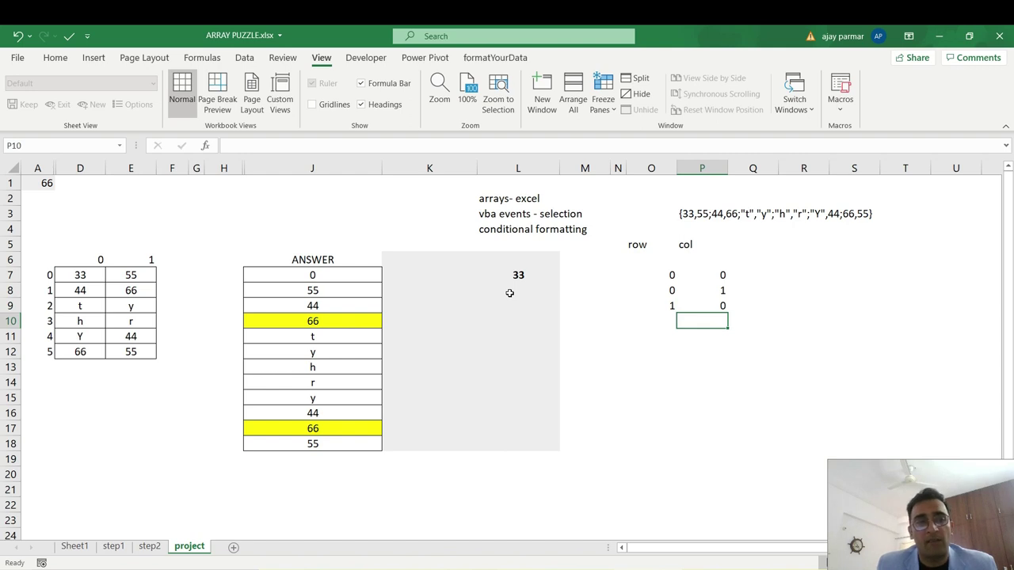
key("Left")
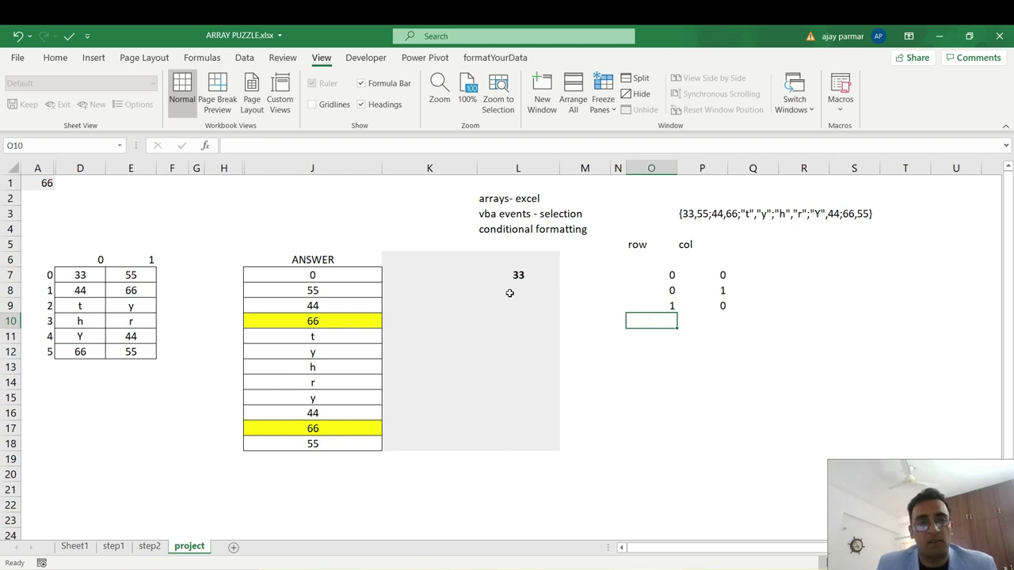
type("1")
key("Tab")
type("1")
key("Return")
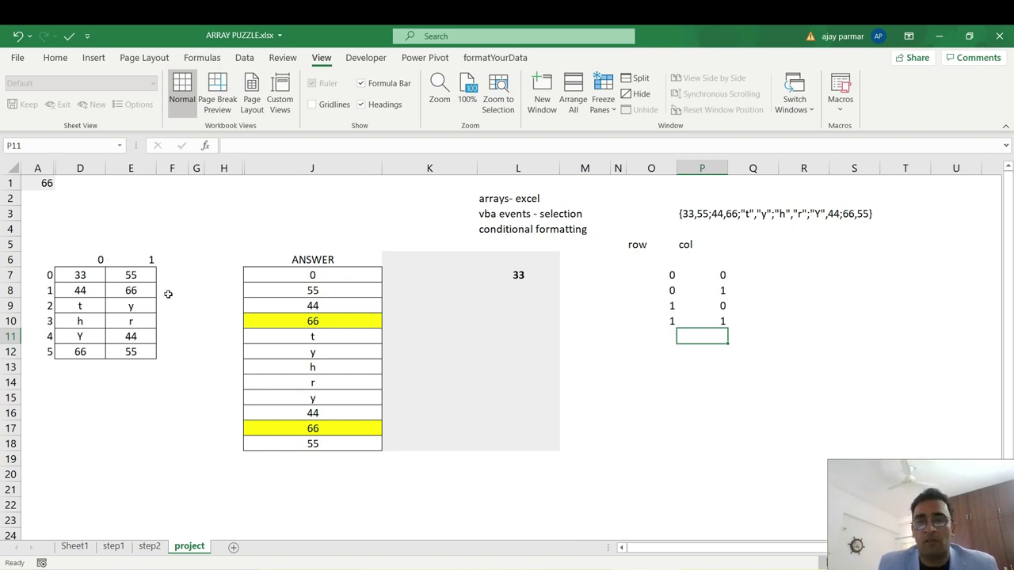
- Enter the row and col offsets for the table's third row in O11:P12: 2, 0 and 2, 1
key("Left")
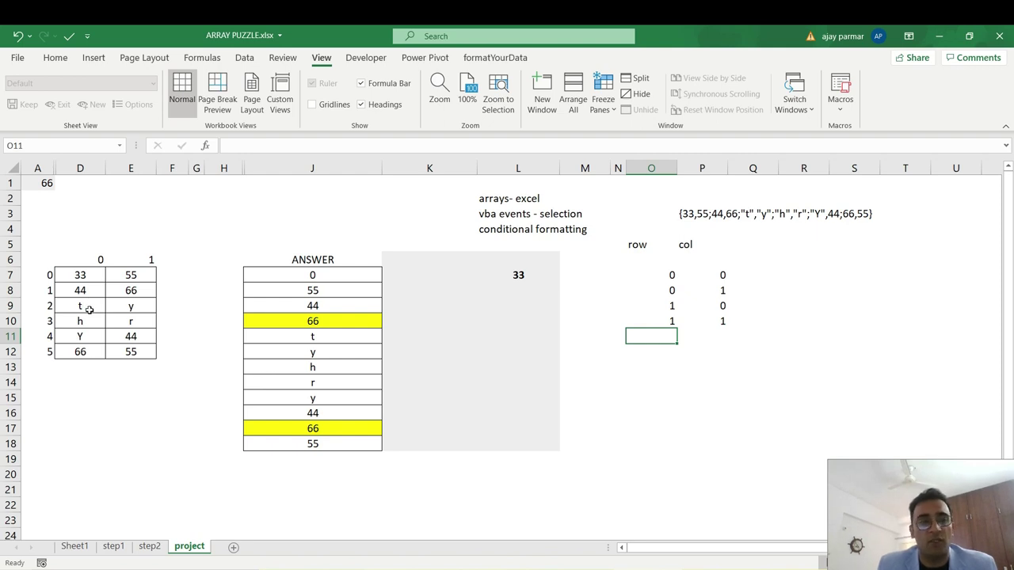
type("2")
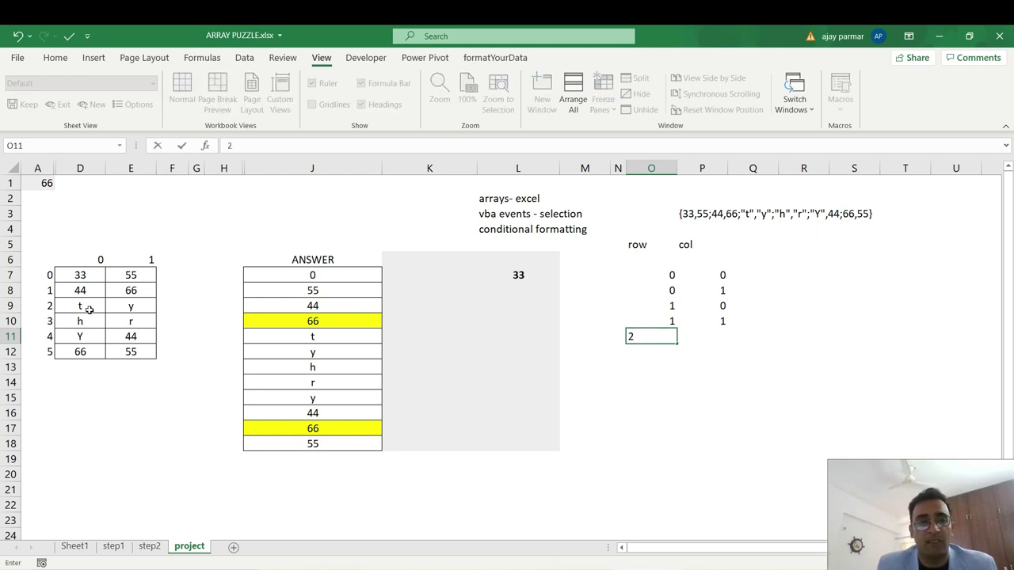
key("Tab")
type("0")
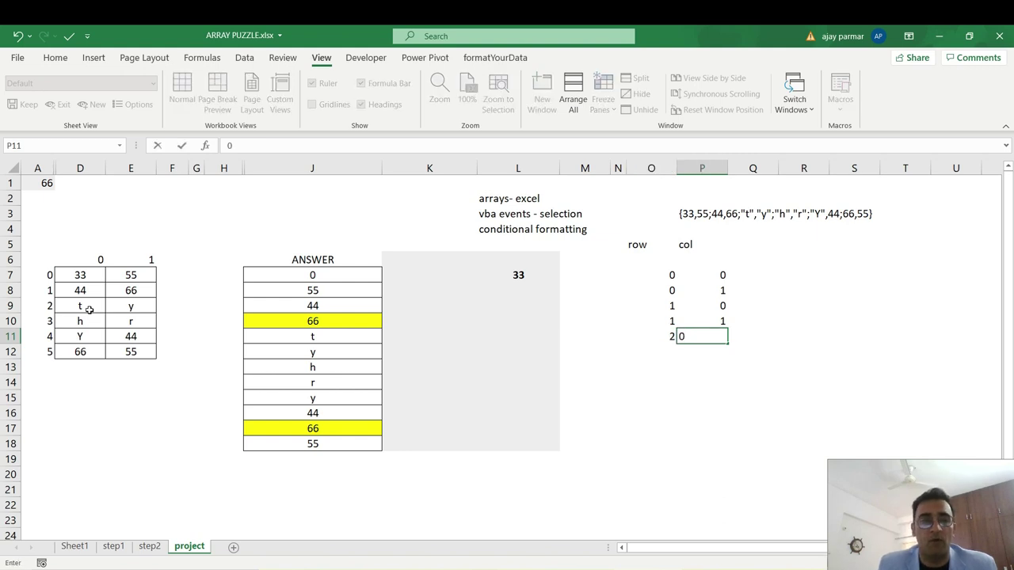
key("Return")
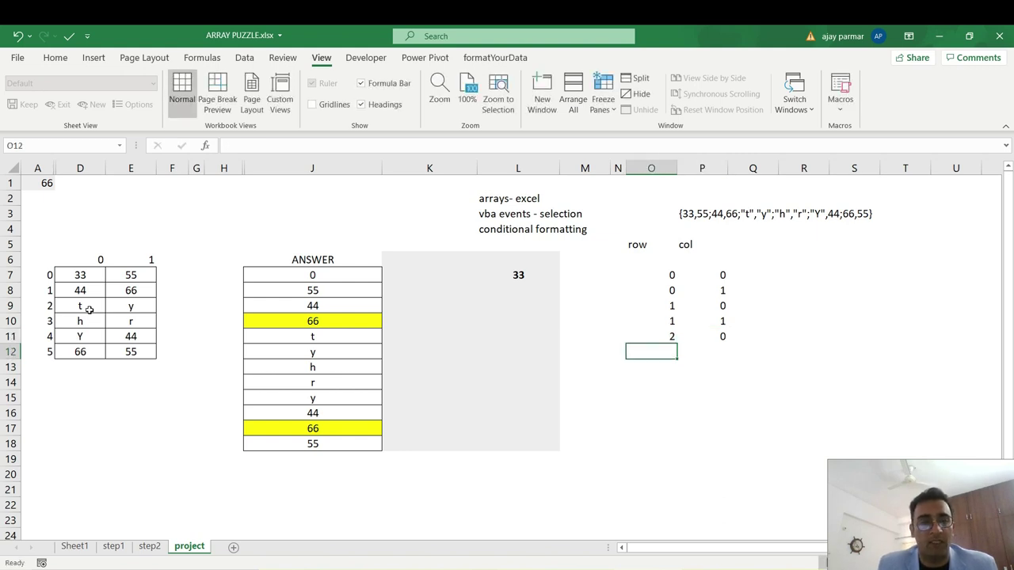
type("2")
key("Tab")
type("1")
key("Return")
key("Up")
key("Left")
key("Right")
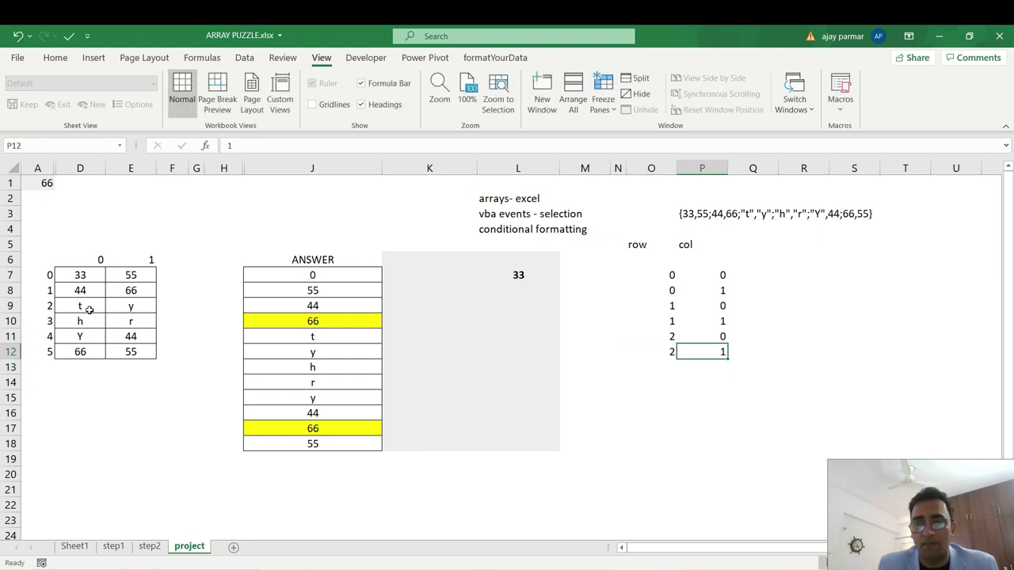
- Continue the row offsets below the third pair by entering =O12+1 in O13
left_click(148, 303)
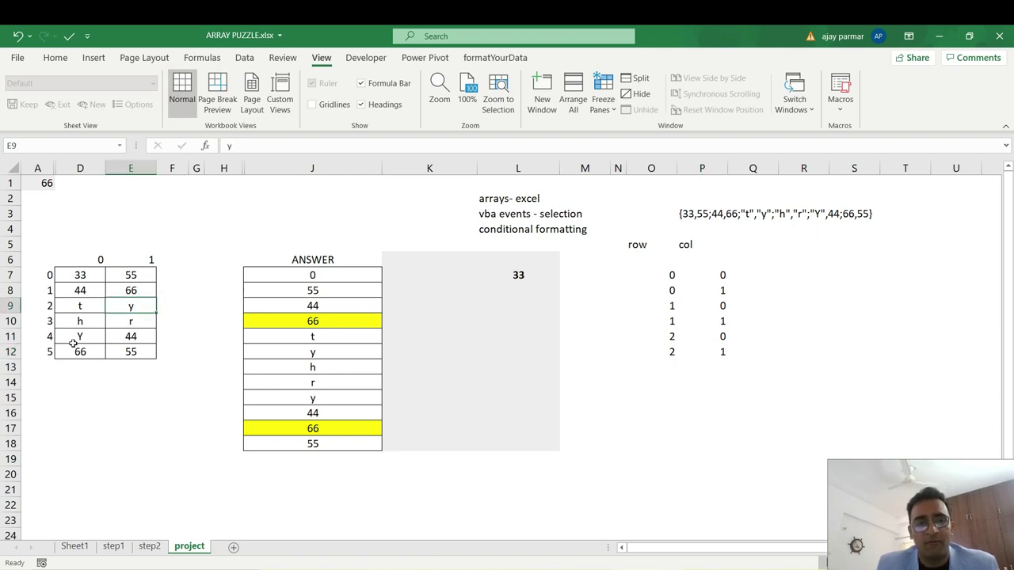
mouse_move(668, 274)
left_mouse_down()
mouse_move(667, 306)
mouse_move(667, 275)
left_mouse_up()
left_click(667, 275)
key("Down")
key("Down")
key("Down")
key("Down")
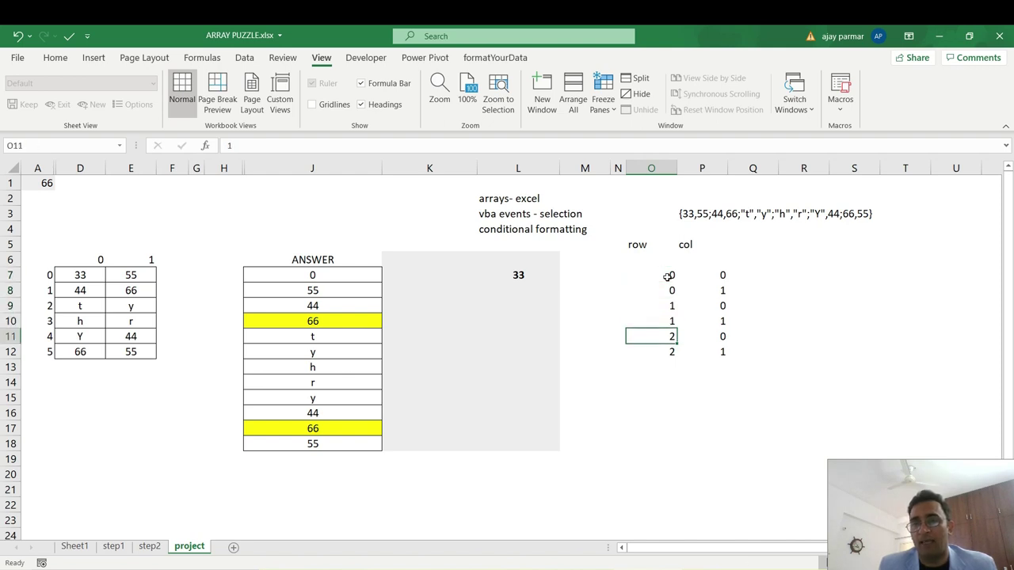
key("Down")
key("Down")
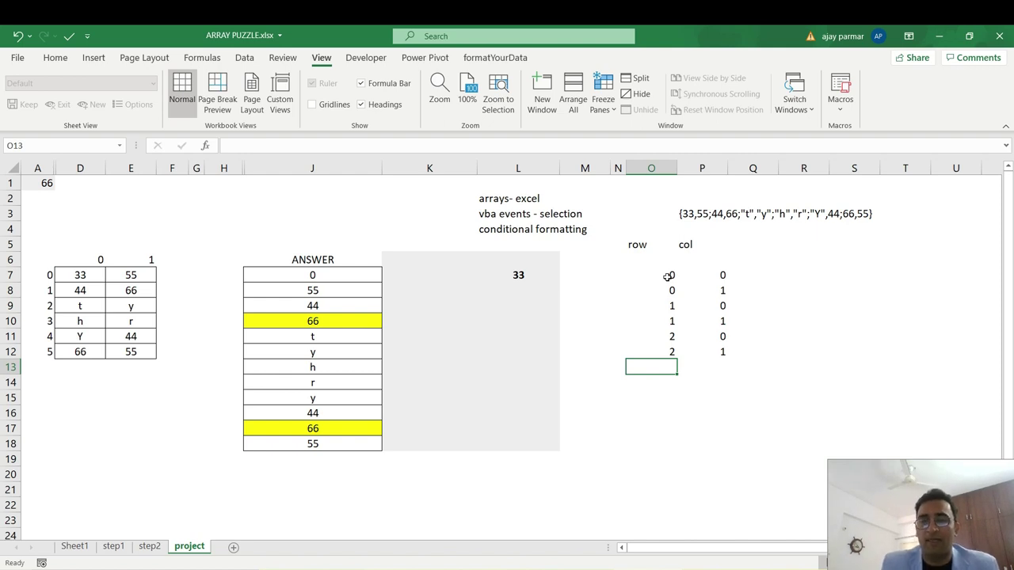
type("=")
key("Up")
type("+")
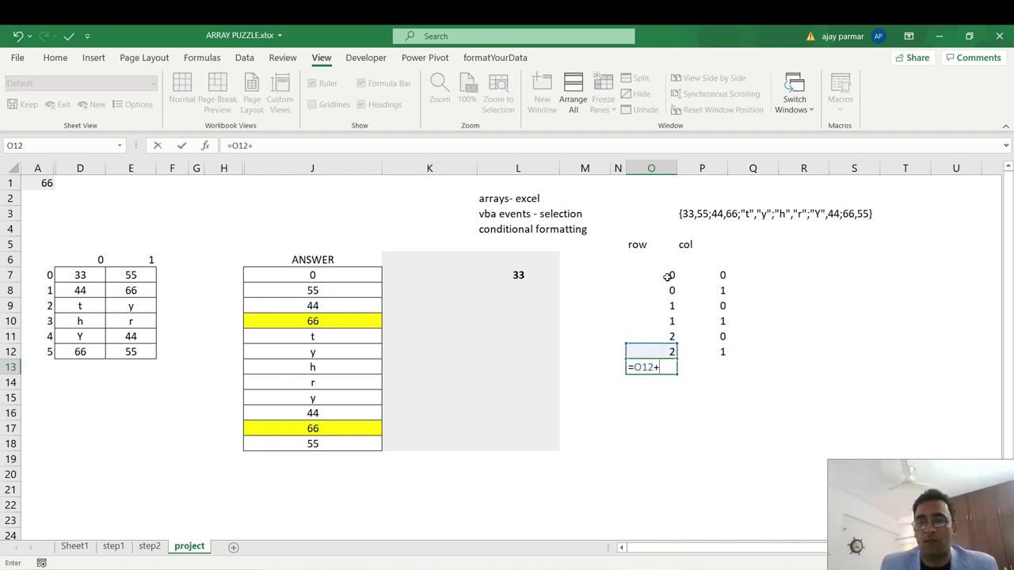
key("Return")
- Repeat the same row offset in O14 with the formula =O13
key("Up")
key("Down")
type("=")
key("Up")
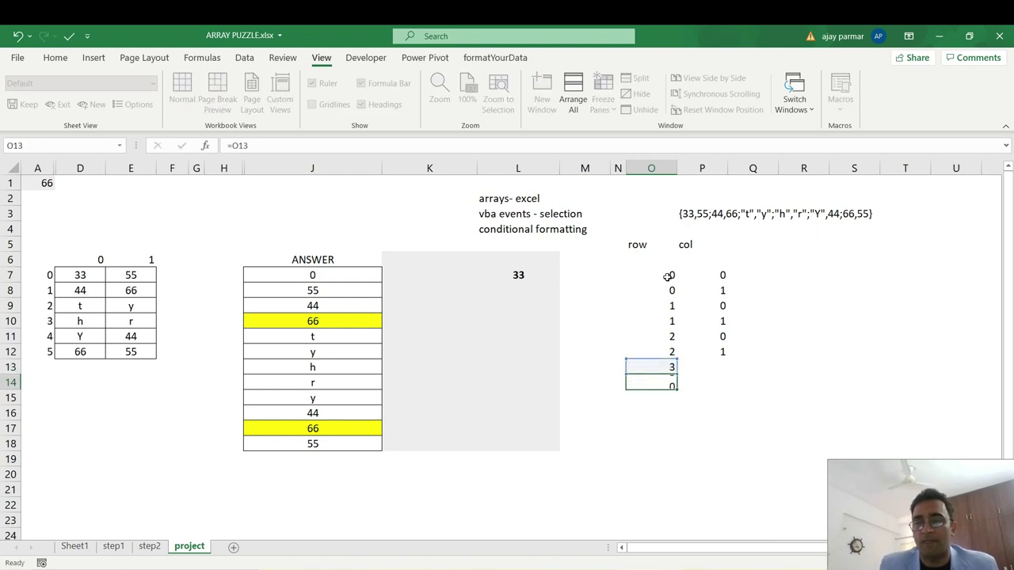
key("Return")
- Copy the formula pair in O13:O14 into O15:O16 to continue the row offsets
key("Up")
key("Up")
key("shift+Down")
key("ctrl+c")
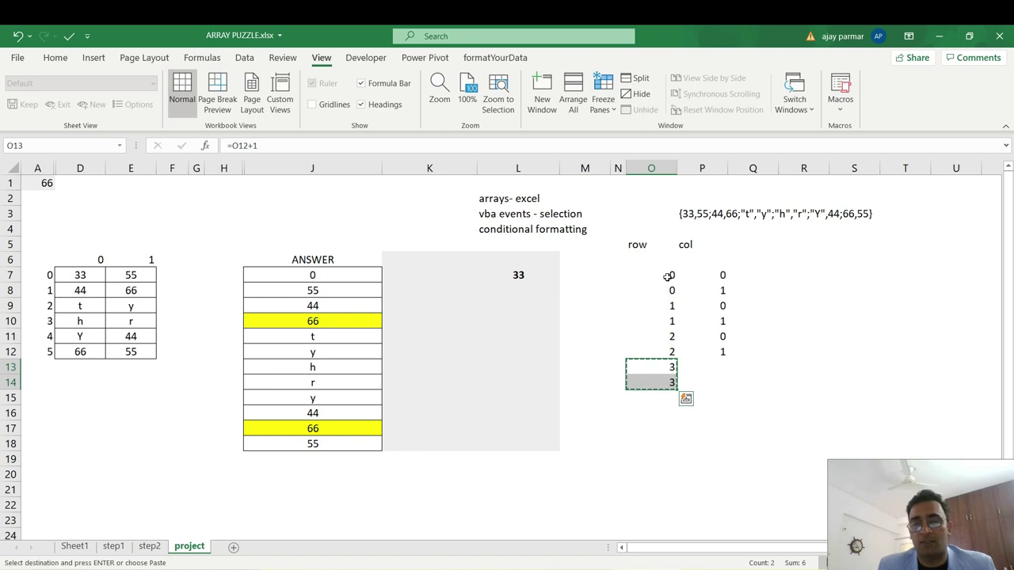
key("Down")
key("Down")
key("shift+Down")
key("shift+Down")
key("shift+Down")
key("shift+Up")
key("shift+Up")
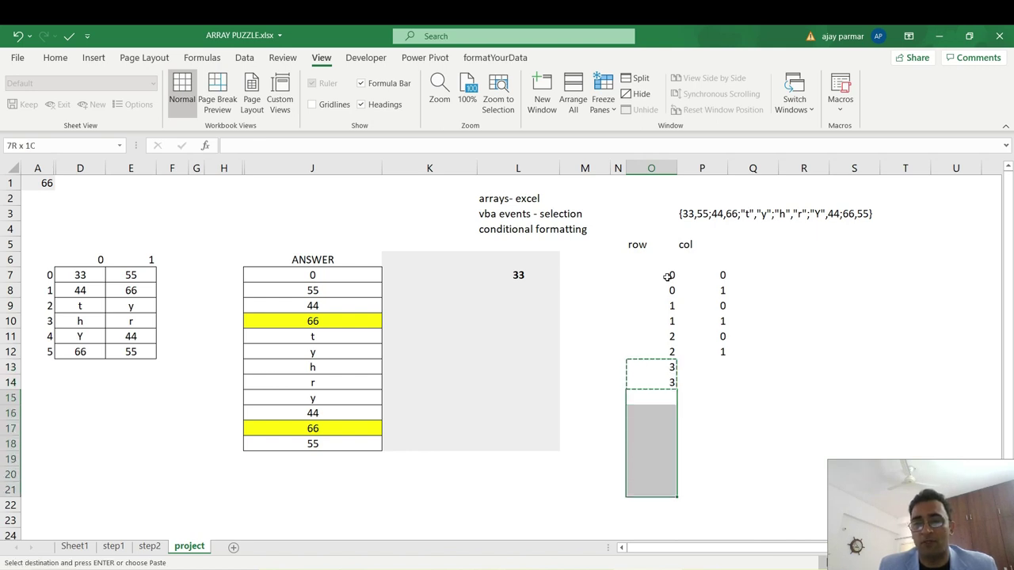
key("ctrl+v")
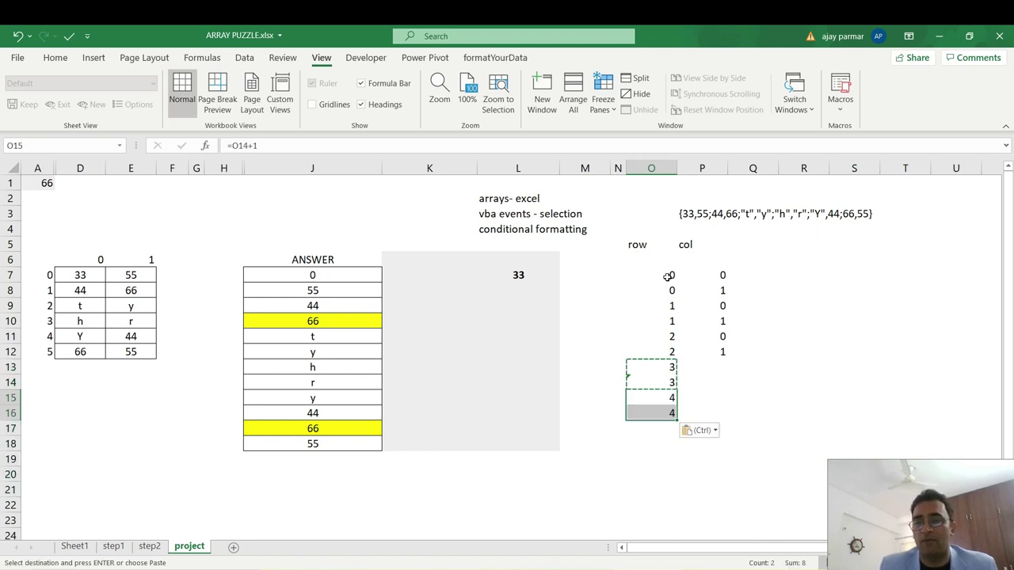
- Paste the copied formula pair repeatedly down the row column to fill O17:O22
key("Down")
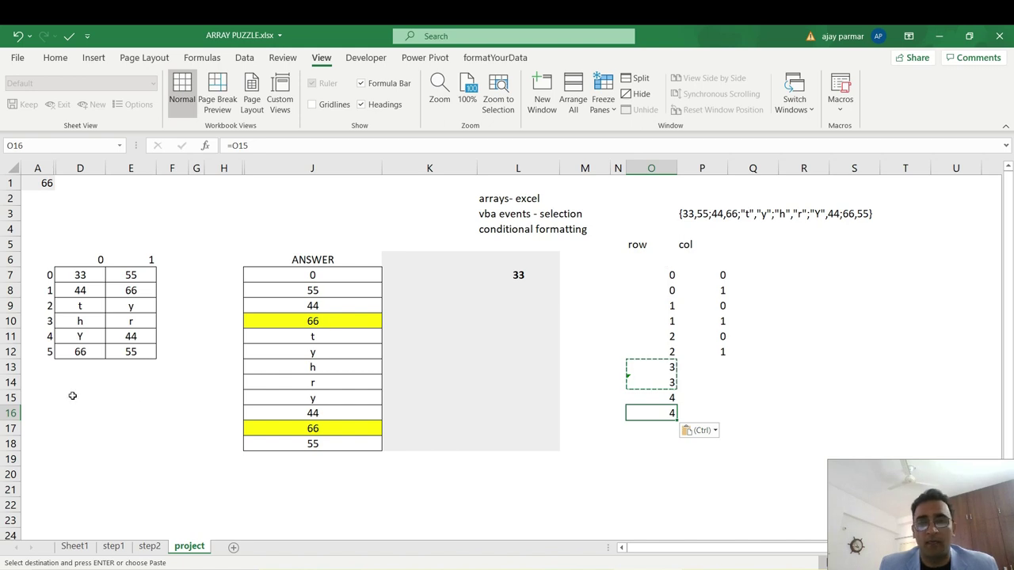
key("Down")
key("ctrl+v")
key("Down")
key("Down")
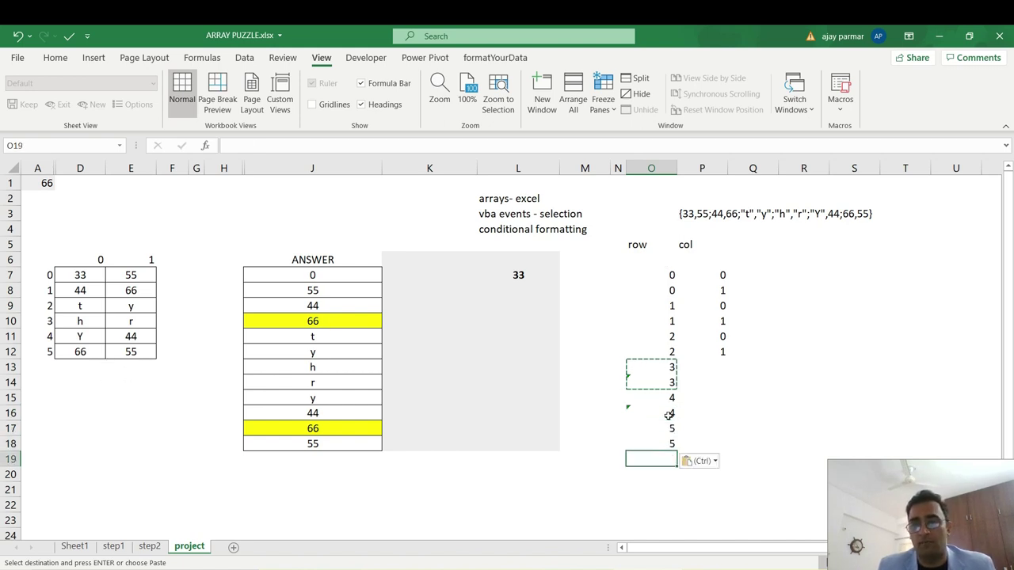
key("ctrl+v")
key("Down")
key("Down")
key("ctrl+v")
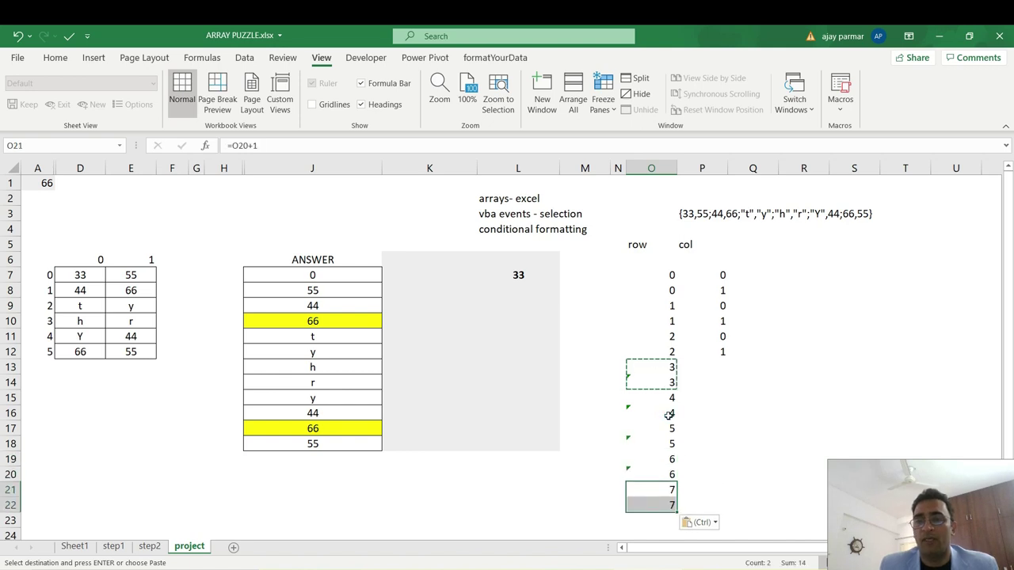
- Copy the alternating 0 and 1 column offsets in P7:P12 into P13:P18
left_click(84, 367)
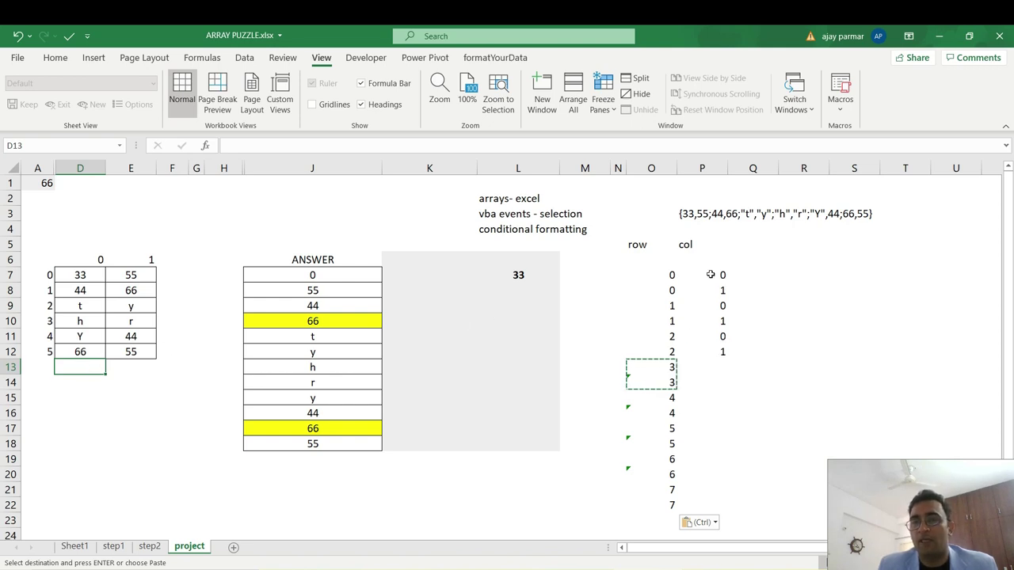
left_click(711, 274)
key("Down")
key("Down")
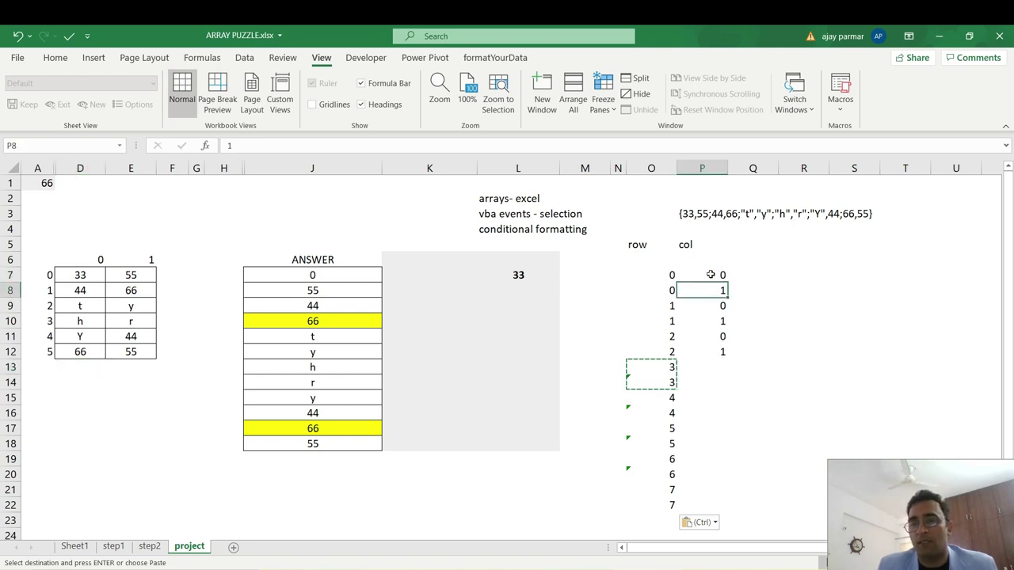
key("Down")
key("Down")
key("Up")
key("Up")
key("Up")
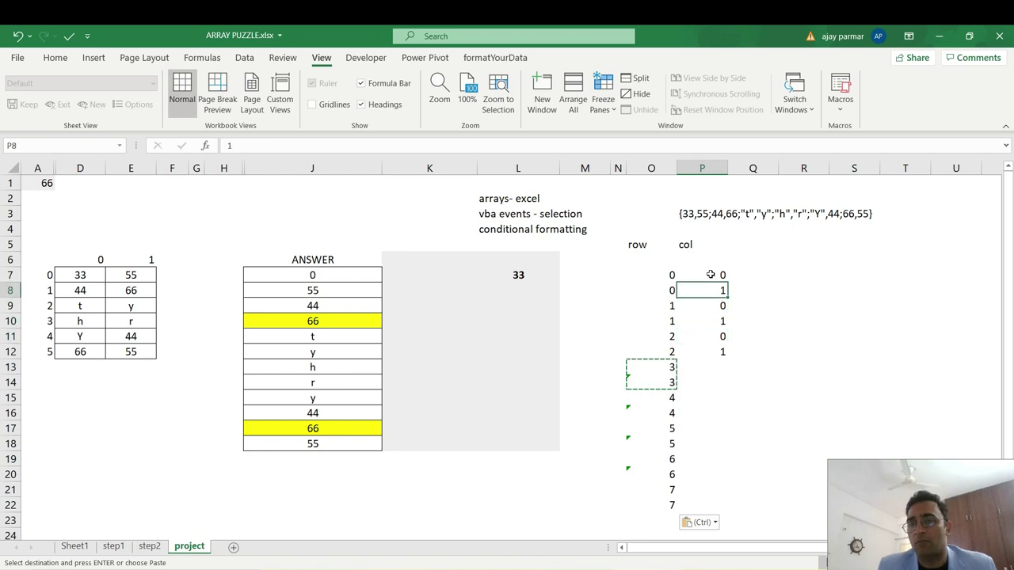
key("Up")
key("ctrl+shift+Down")
key("ctrl+c")
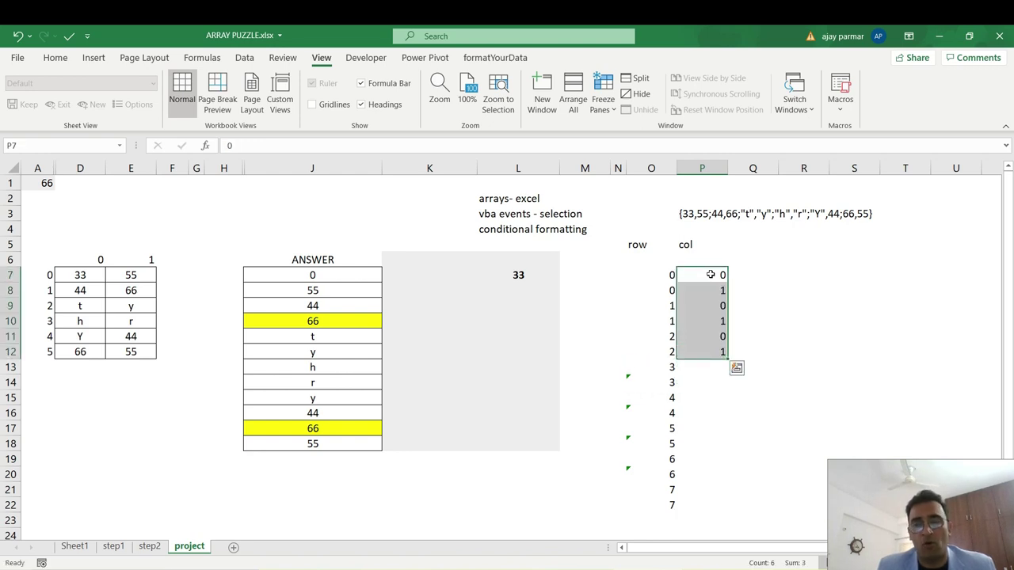
key("Down")
key("Down")
key("Down")
key("Down")
key("Down")
key("Down")
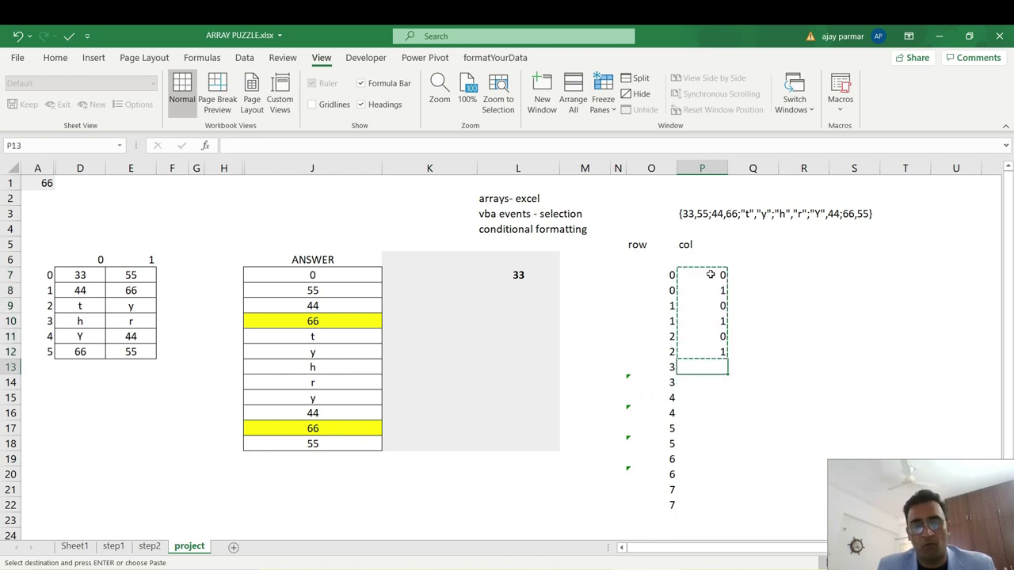
key("ctrl+v")
- Paste the same block of alternating column offsets again, starting in P19
key("Down")
key("Down")
key("Down")
key("Down")
key("Down")
key("Down")
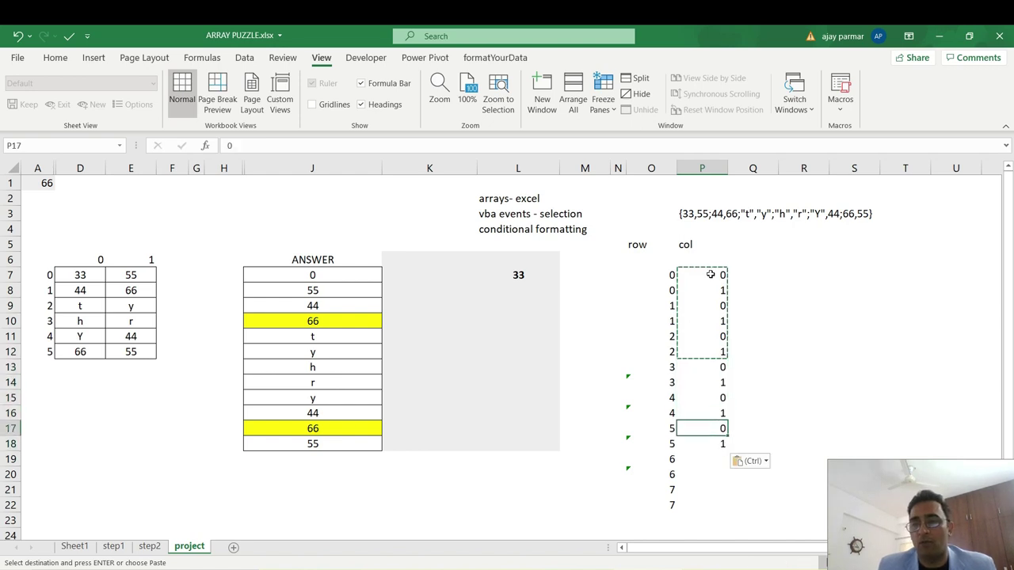
key("ctrl+v")
- Clear the surplus column offsets in P23:P24 that have no matching row offsets
key("Down")
key("Down")
key("Down")
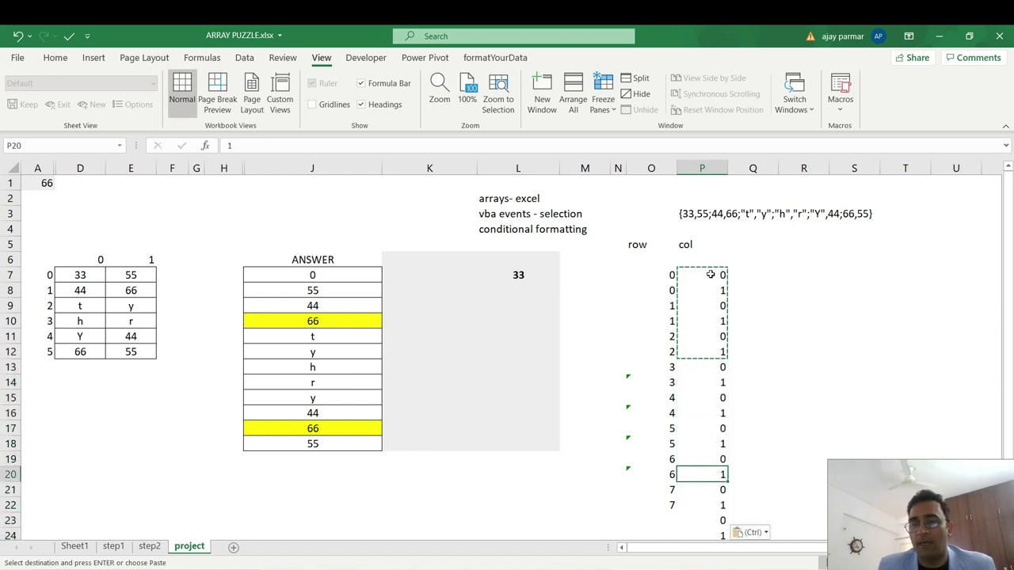
key("Down")
key("shift+Down")
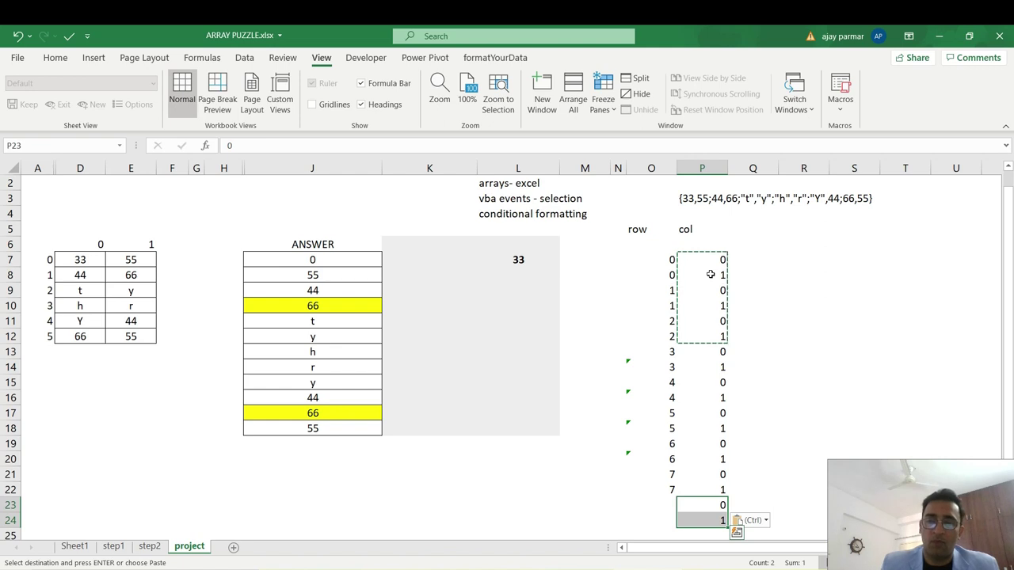
key("Delete")
- Wrap the range in L7 in OFFSET and enter it as the array formula =OFFSET(D$7:E$12,O7,P7)
left_click_drag(663, 258, 668, 262)
key("ctrl+shift+Down")
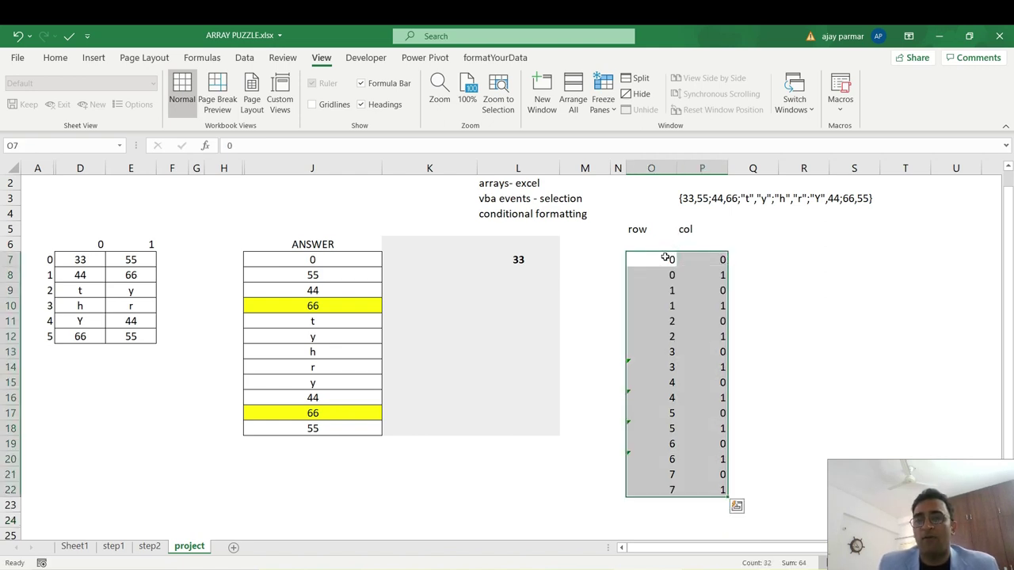
left_click(507, 262)
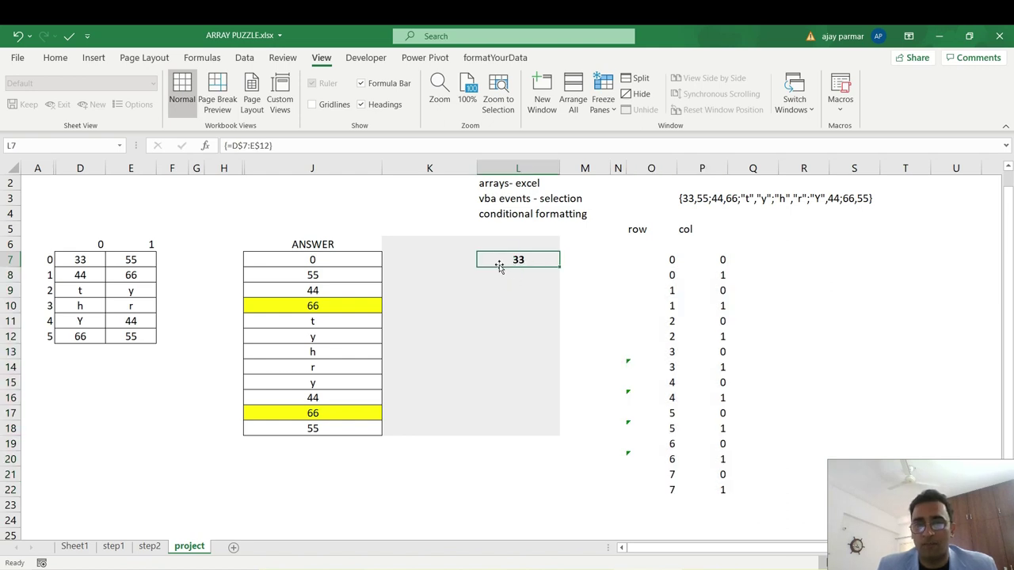
left_click(235, 146)
type("offs")
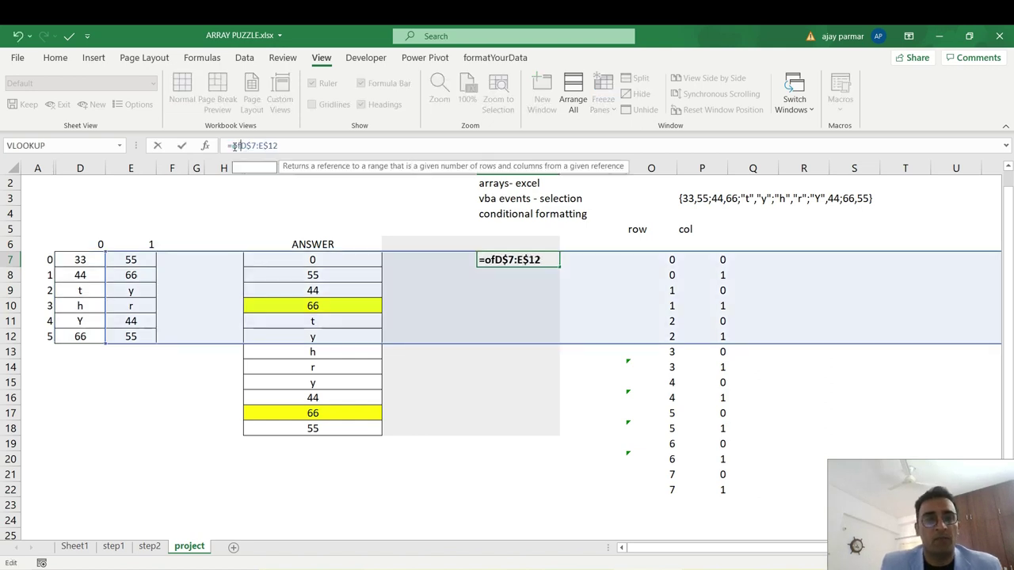
type("et(D$7:E$12")
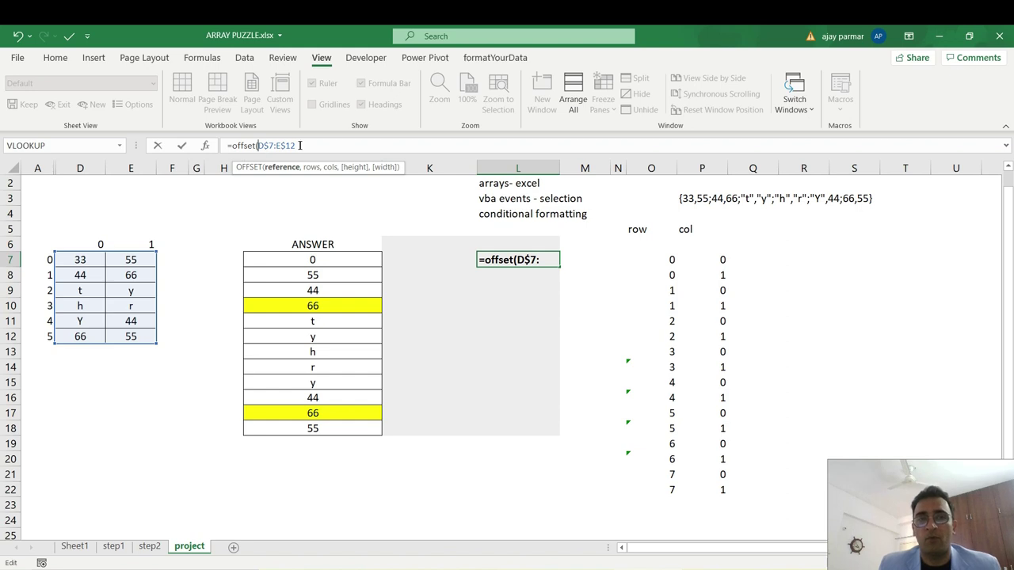
type(",")
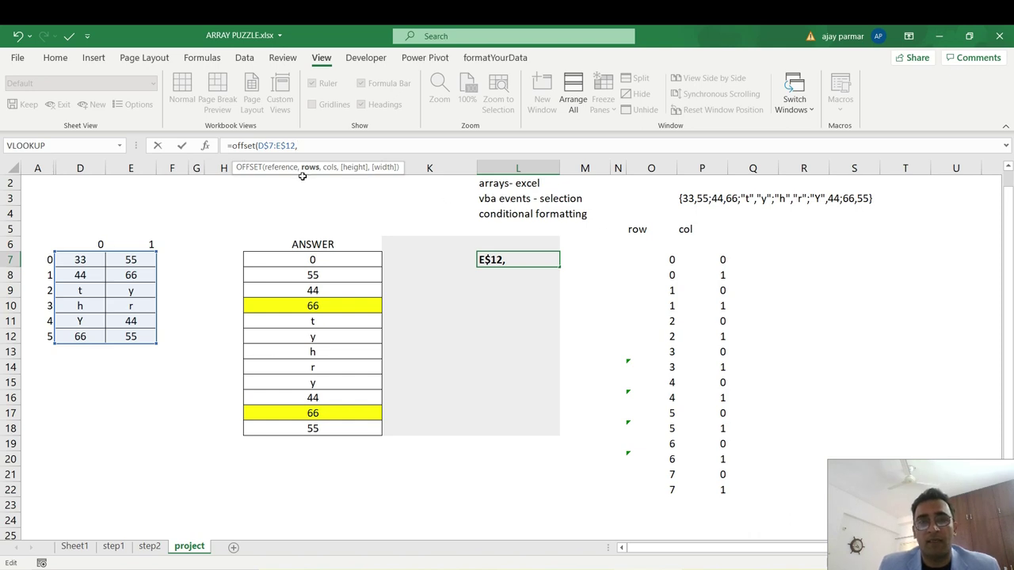
left_click(661, 260)
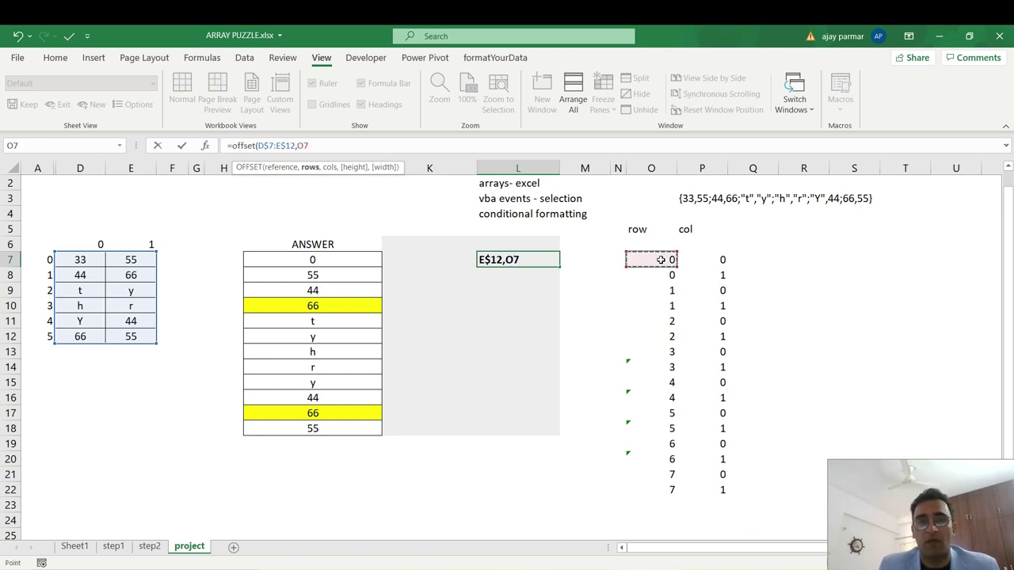
type(",")
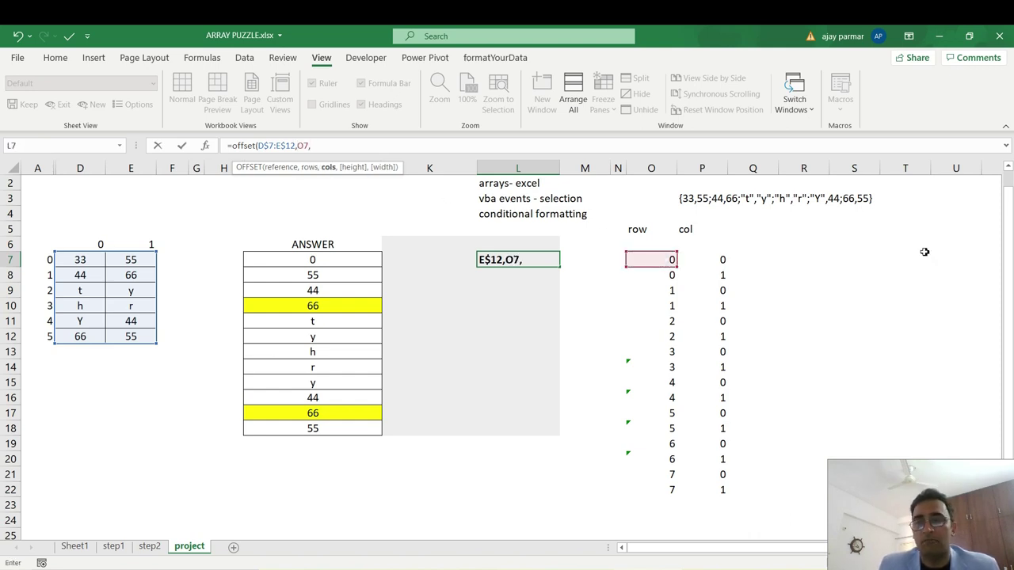
left_click(712, 259)
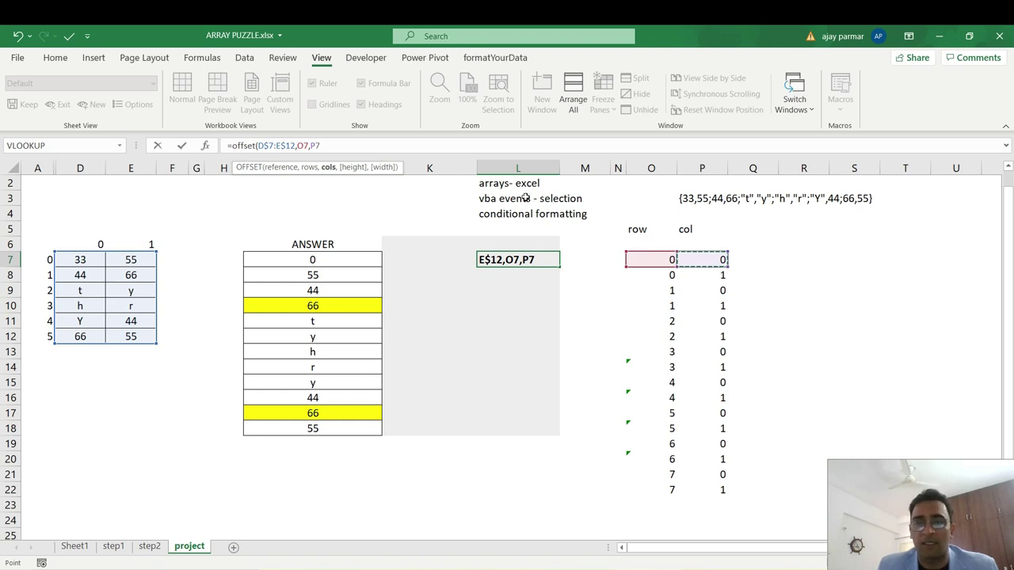
type(")")
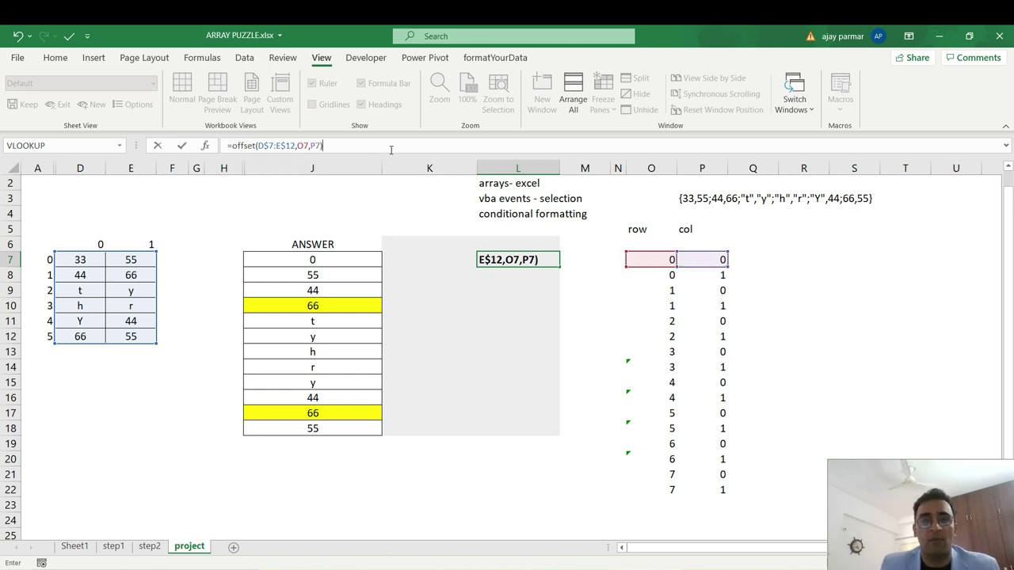
key("ctrl+shift+Return")
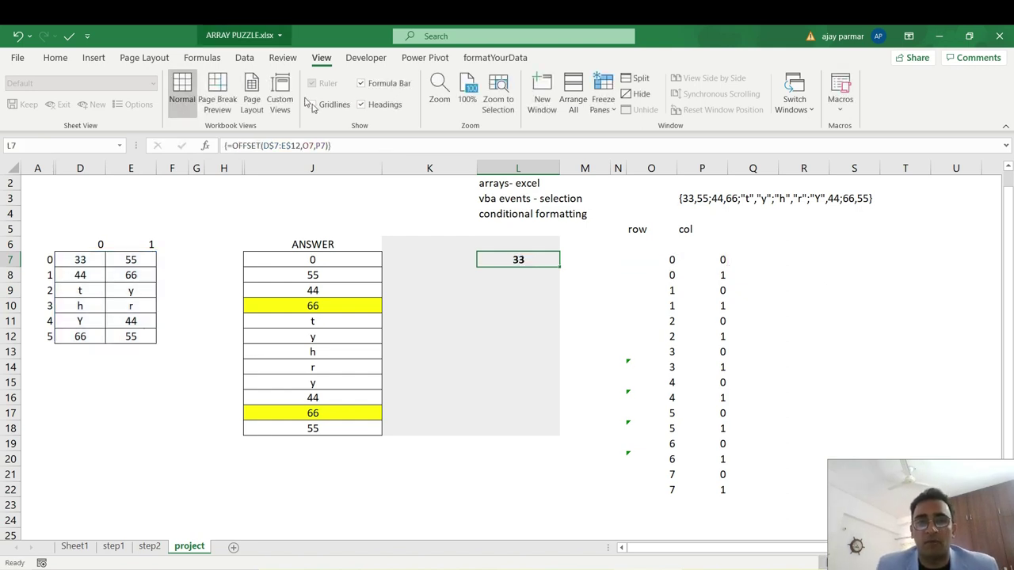
- Fill the OFFSET array formula from L7 down through L18
left_click_drag(560, 269, 557, 430)
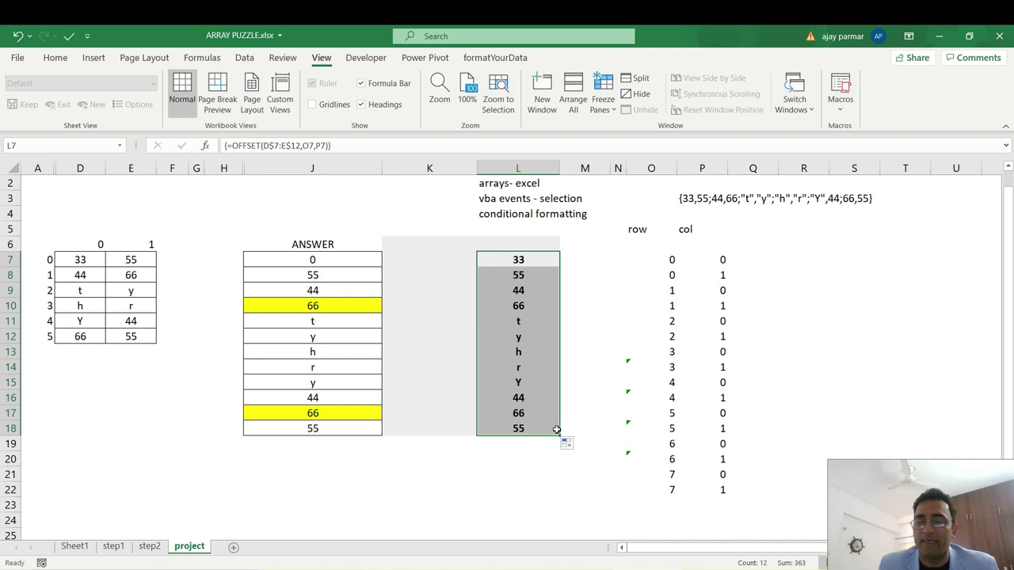
left_click(522, 286)
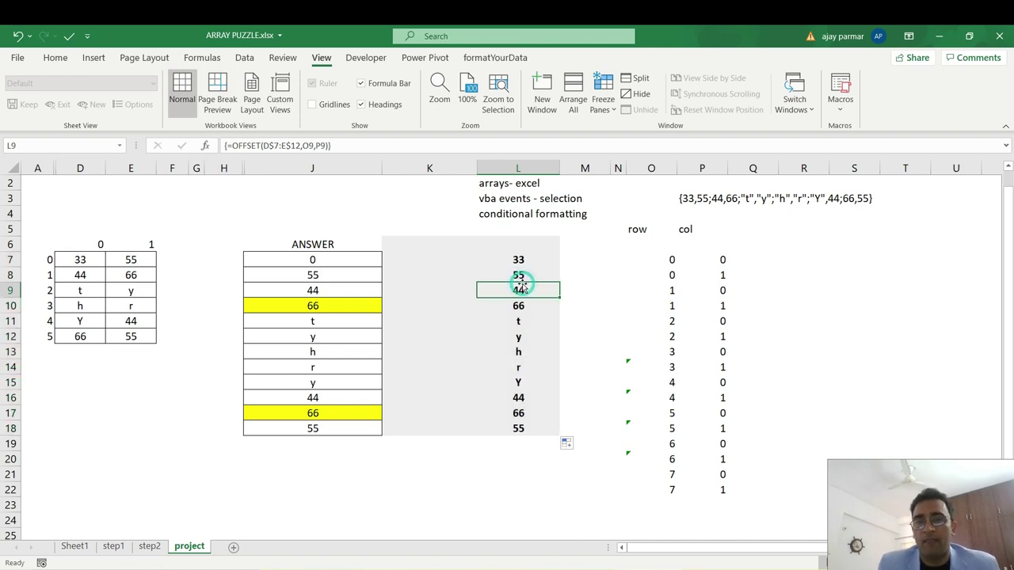
left_click(662, 260)
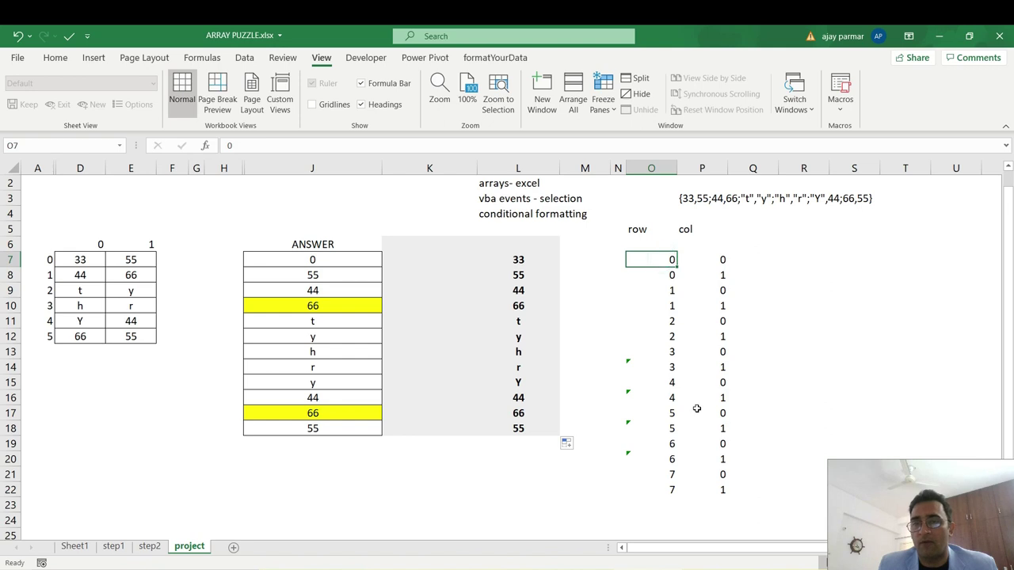
left_click(717, 490, "shift")
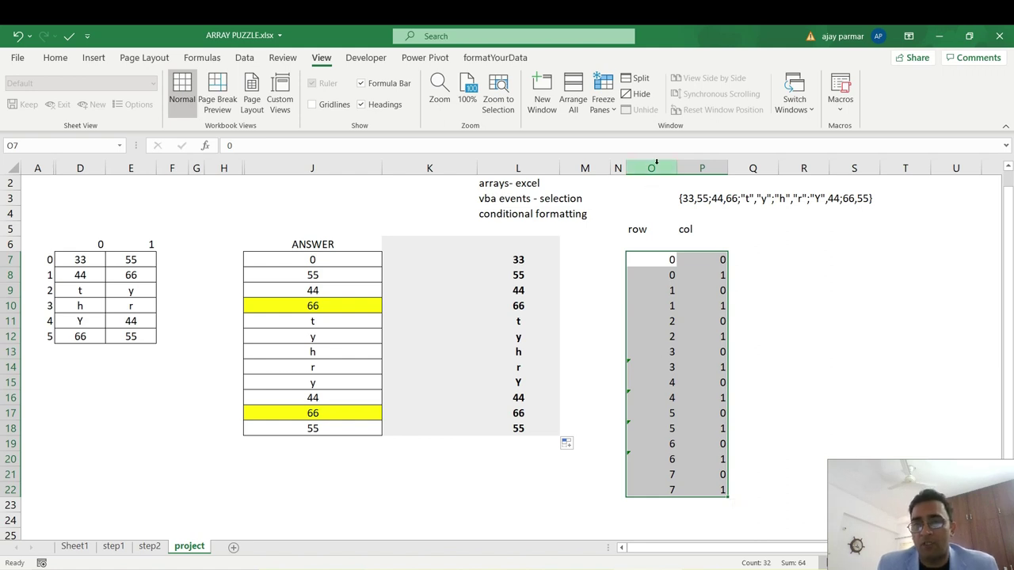
- Apply borders to all cells of the stacked result in L7:L18
left_click(513, 259)
left_click(501, 429, "shift")
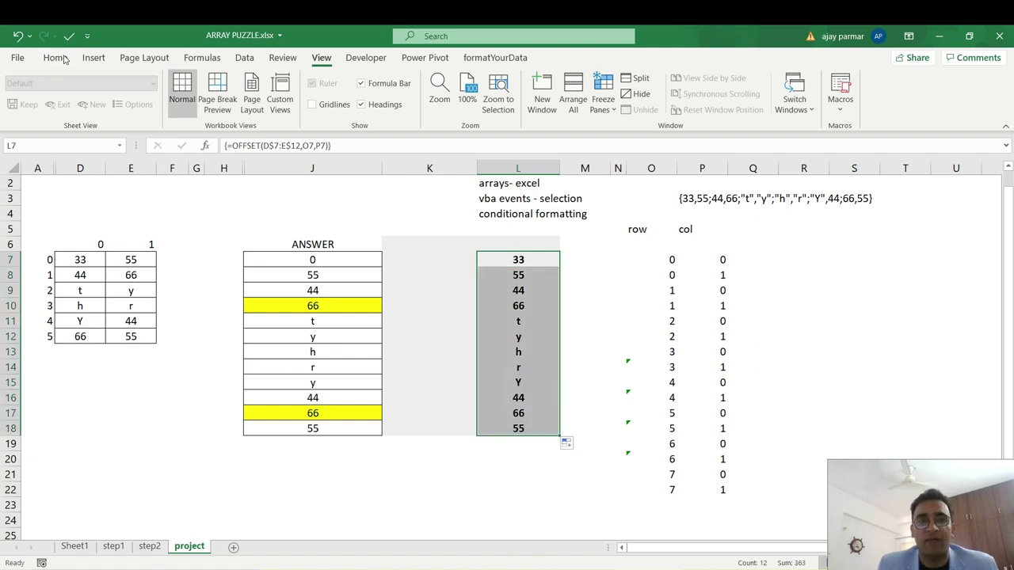
left_click(55, 58)
left_click(182, 105)
left_click(504, 261)
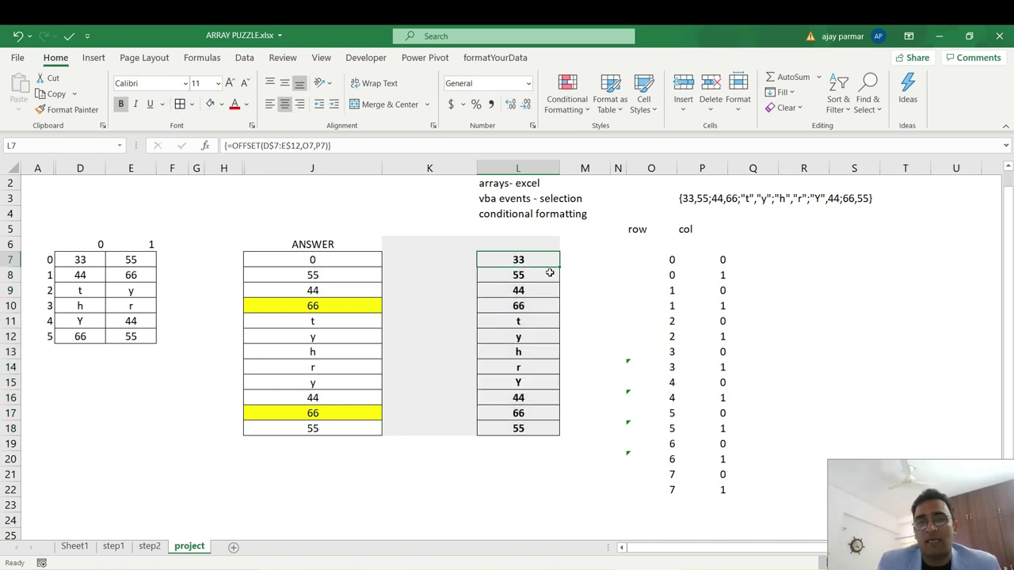
- Clear the old answer values from J7:J18
left_click(325, 257)
left_click(325, 428, "shift")
key("Delete")
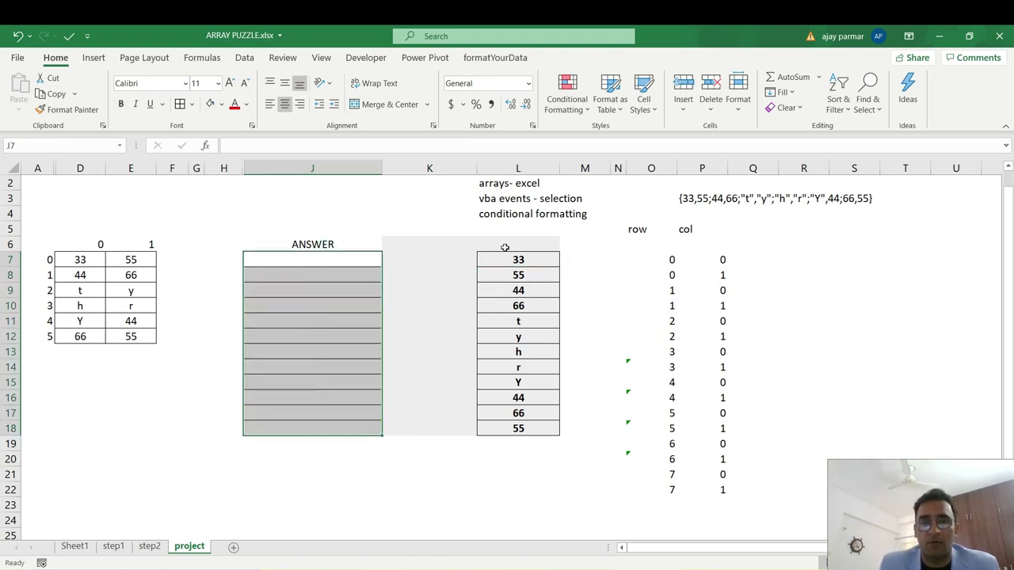
- Move the ANSWER heading from J6 to L6, above the stacked results
left_click(318, 242)
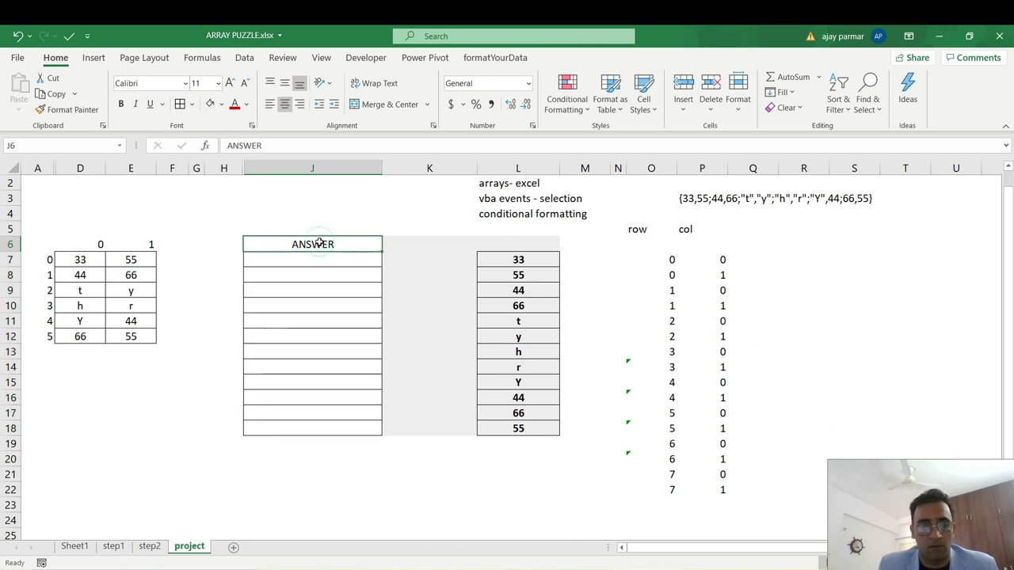
key("ctrl+c")
left_click(516, 244)
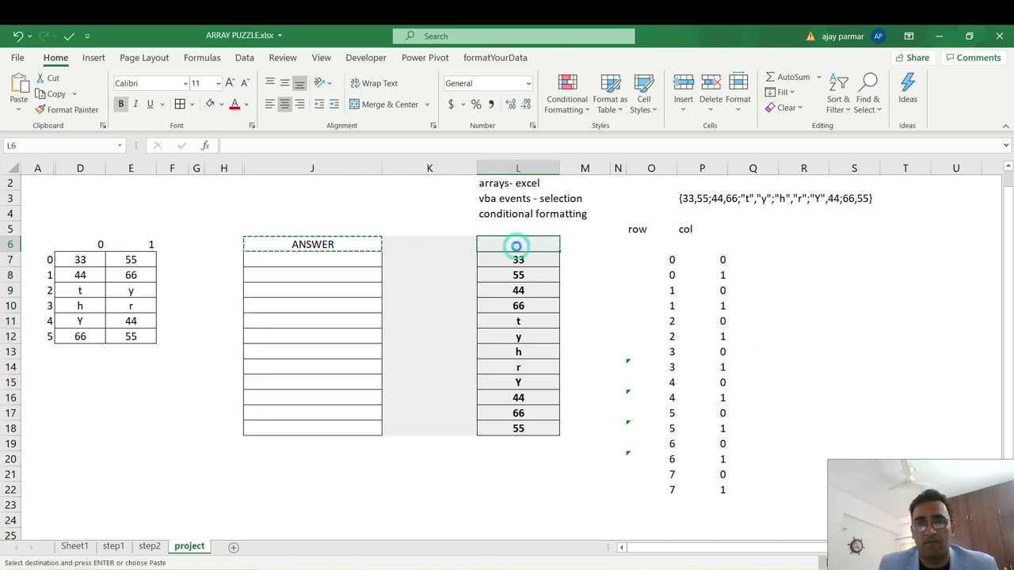
key("ctrl+v")
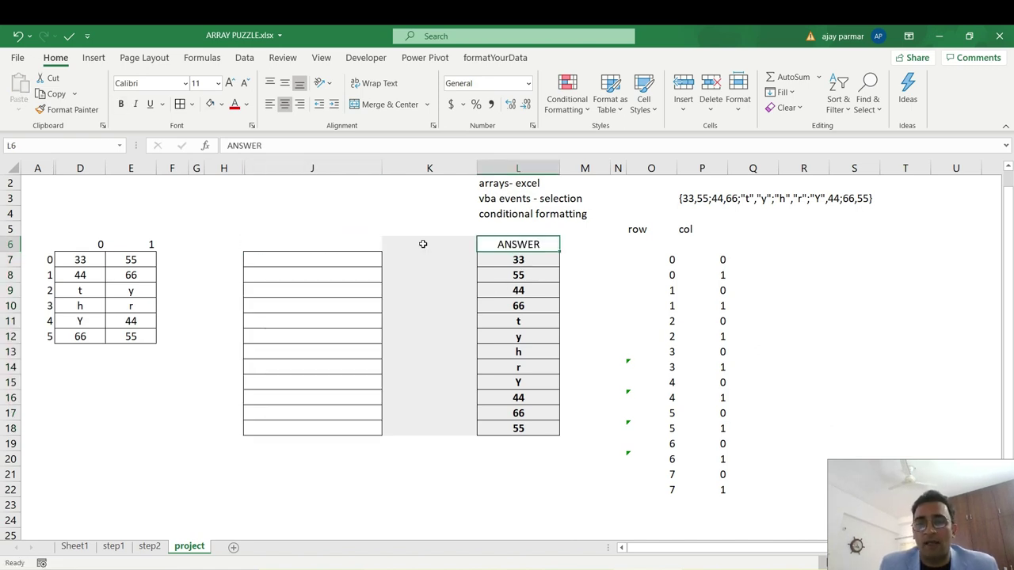
- Add a new row below the source table with 666 in D13 and 777 in E13
left_click(82, 350)
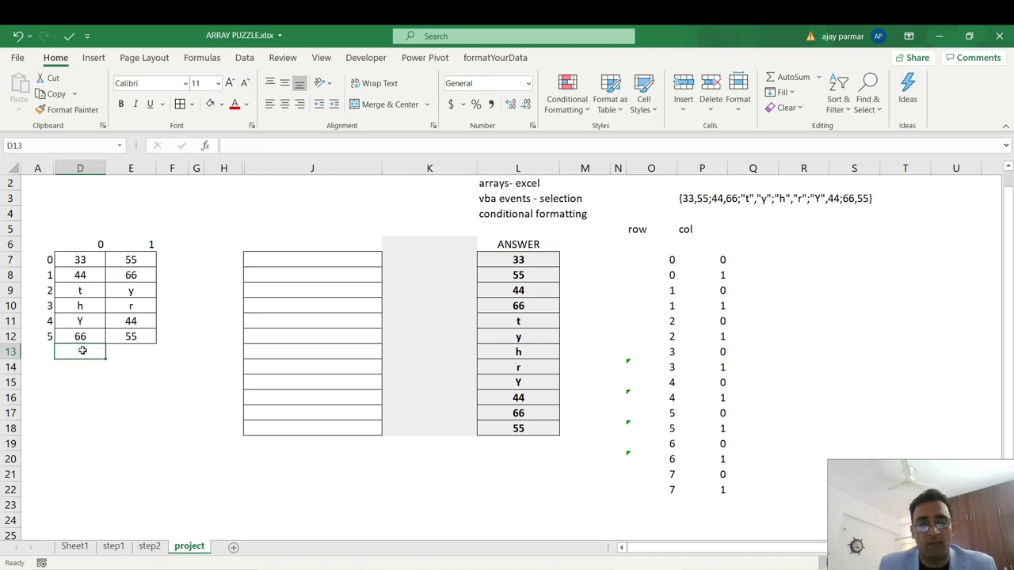
type("666")
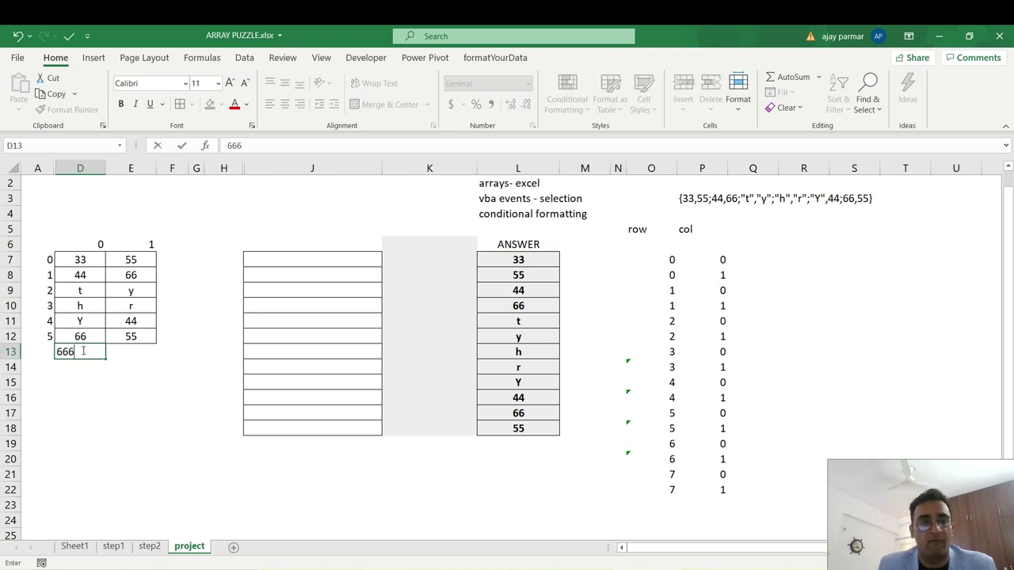
key("Tab")
type("777")
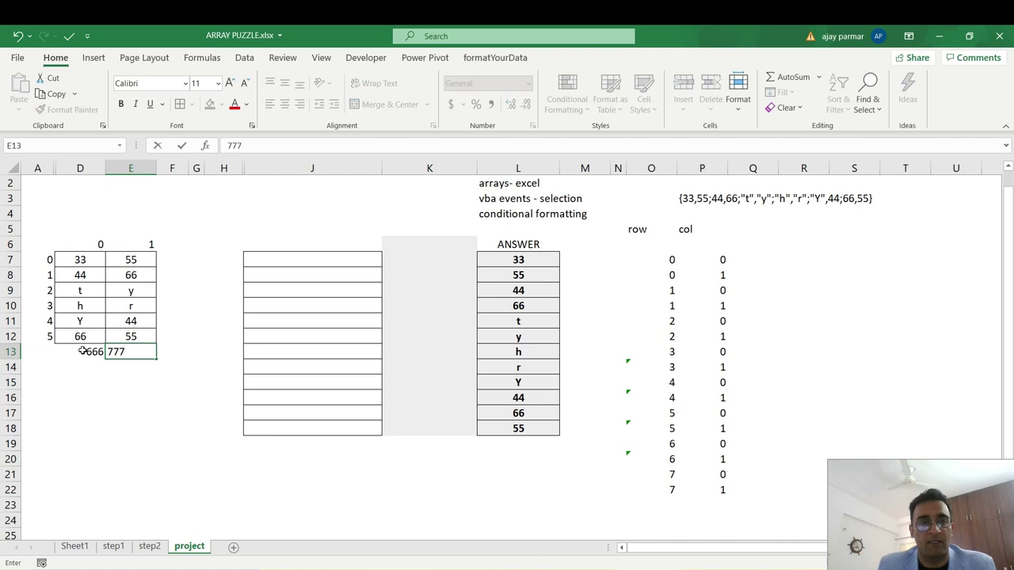
key("Return")
key("Up")
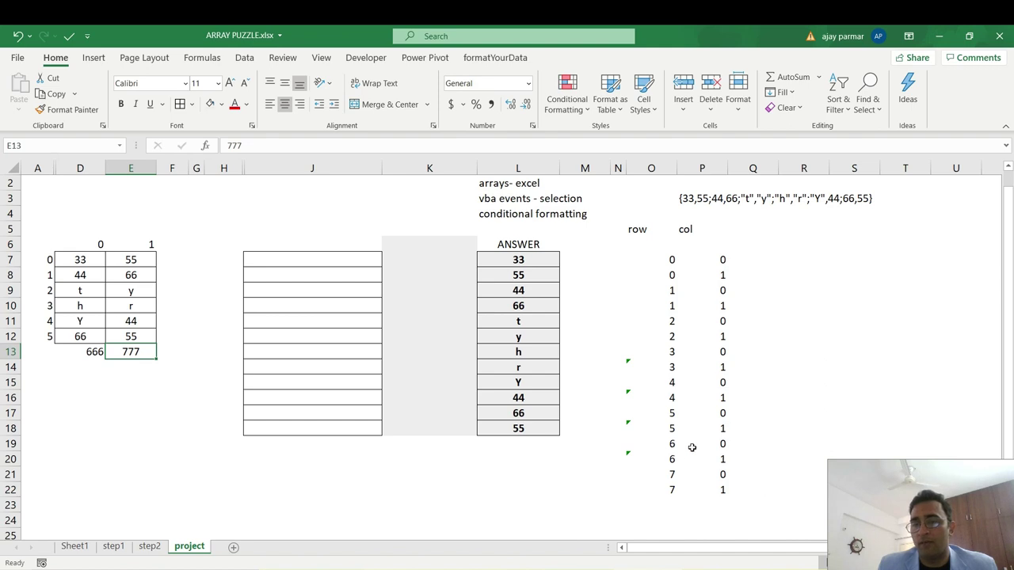
- Extend the OFFSET array formula from L18 down through L20 to include the added row
left_click(545, 431)
left_click_drag(559, 436, 560, 453)
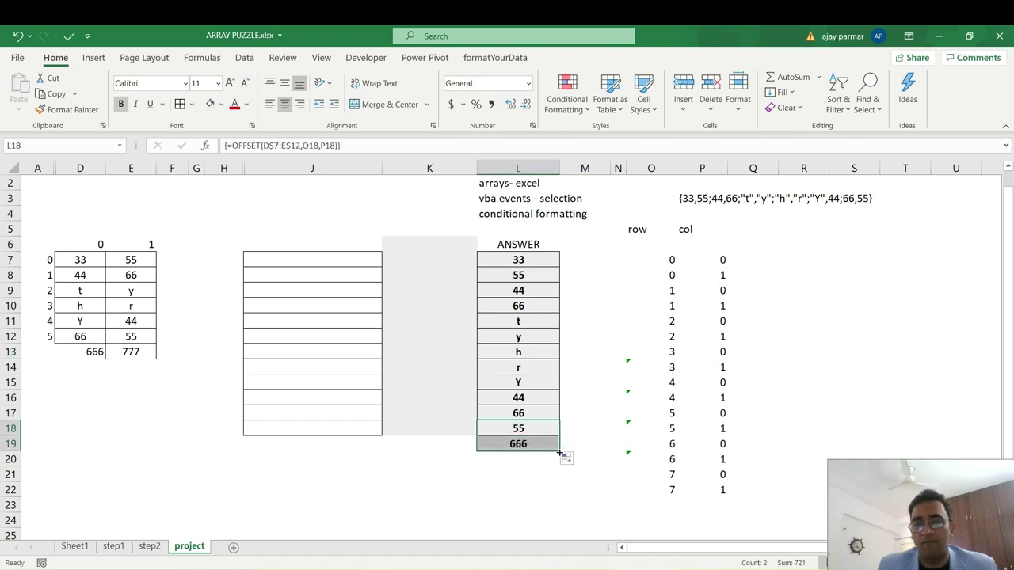
left_click(558, 456)
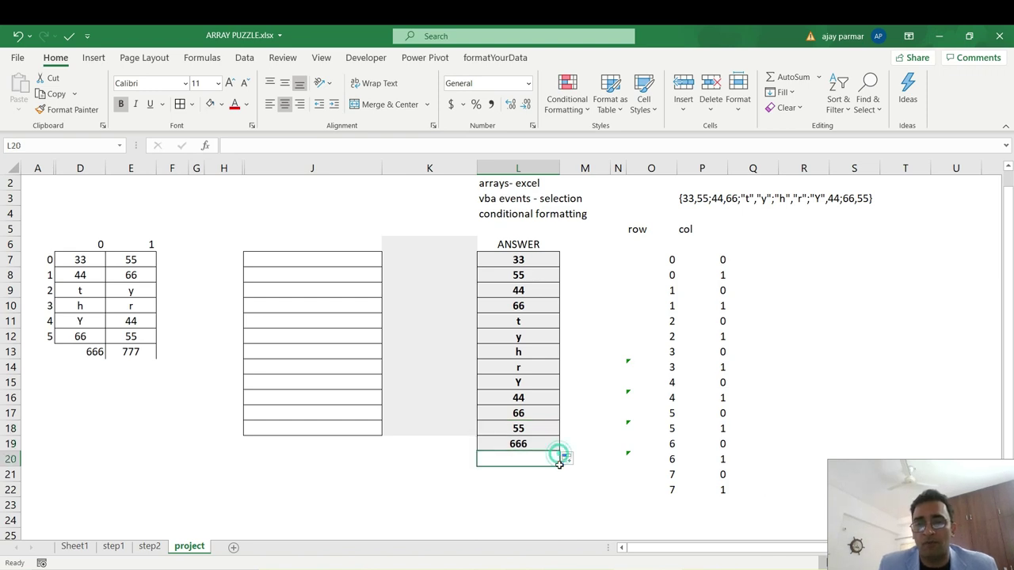
left_click(551, 446)
left_click_drag(559, 451, 560, 466)
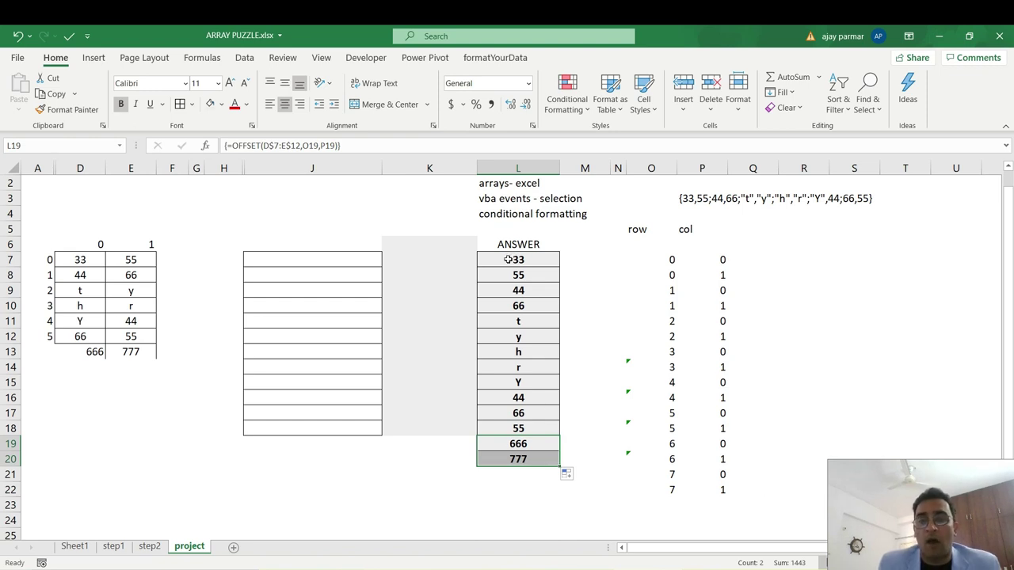
- Apply borders to the source table D7:E13 and centre its contents horizontally and vertically
left_click(90, 258)
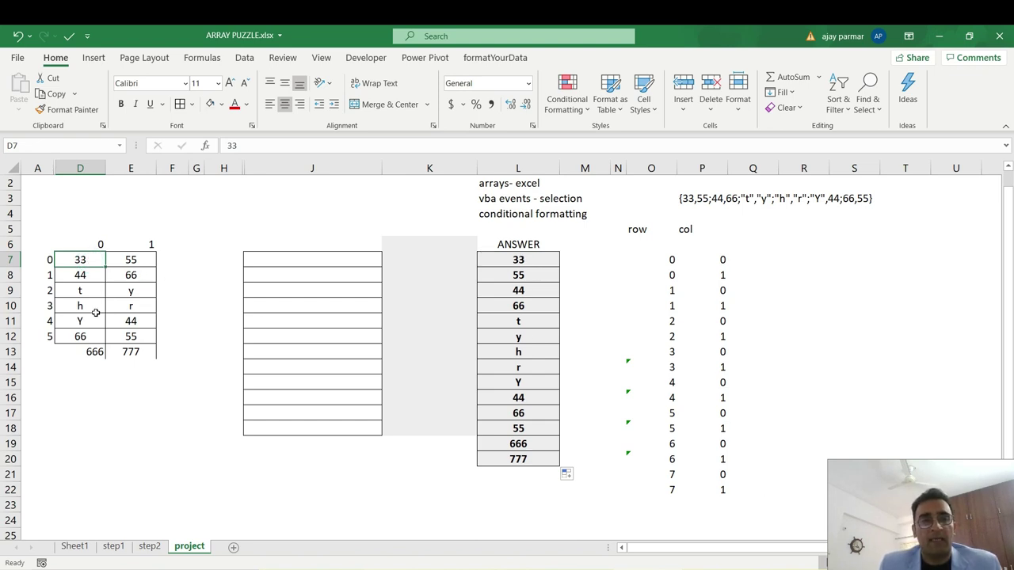
left_click(127, 351, "shift")
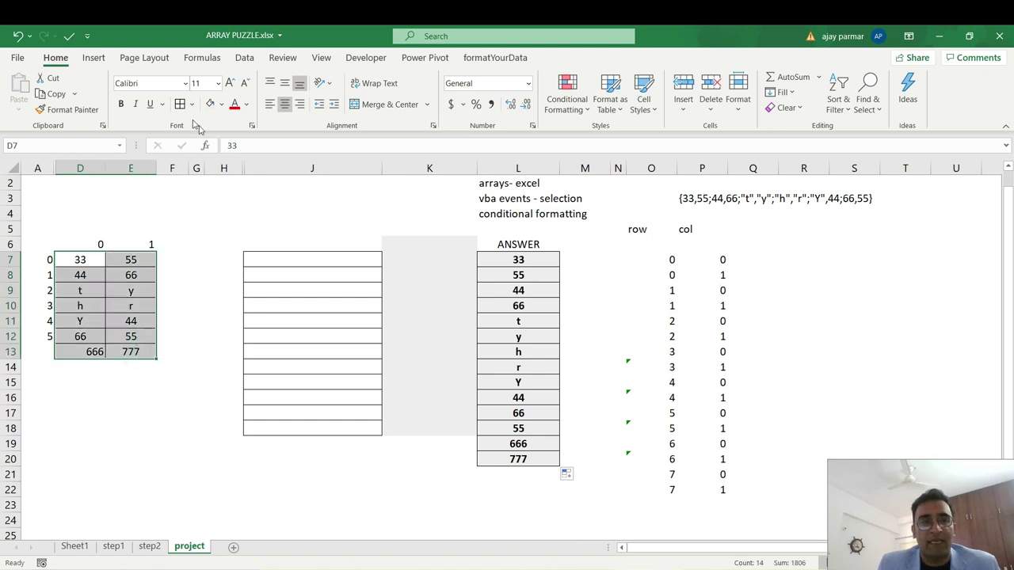
left_click(285, 87)
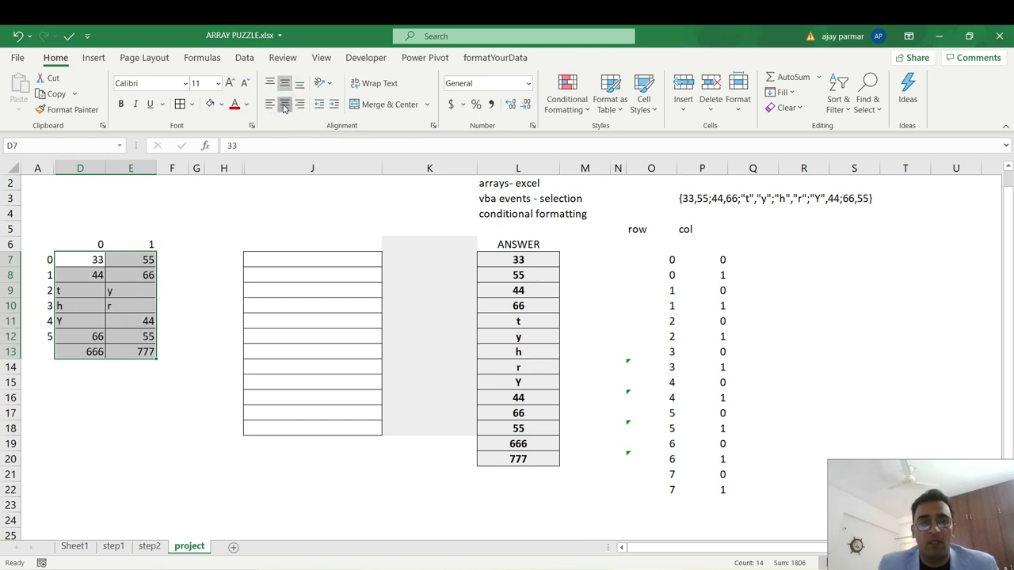
left_click(285, 106)
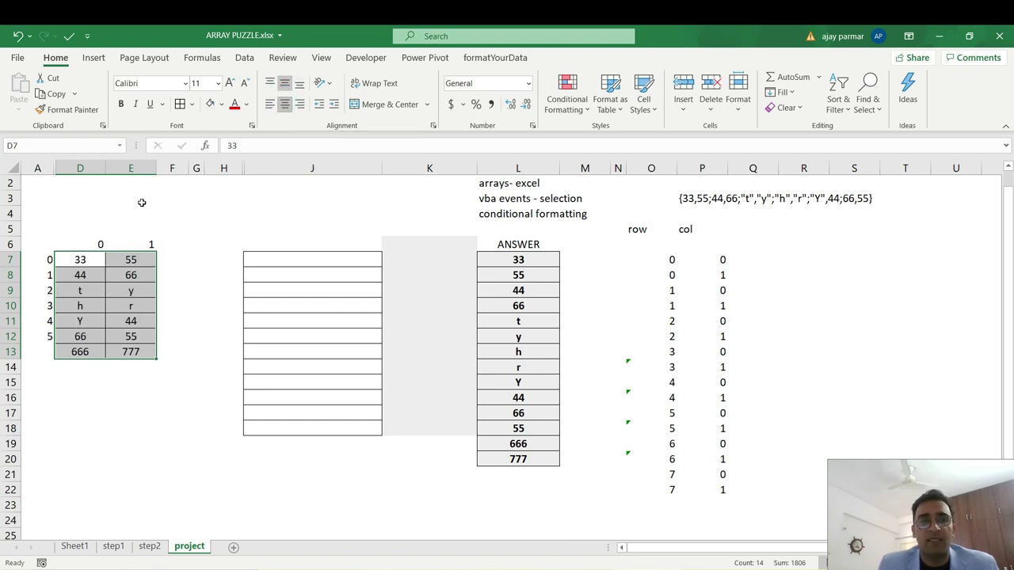
left_click(82, 263)
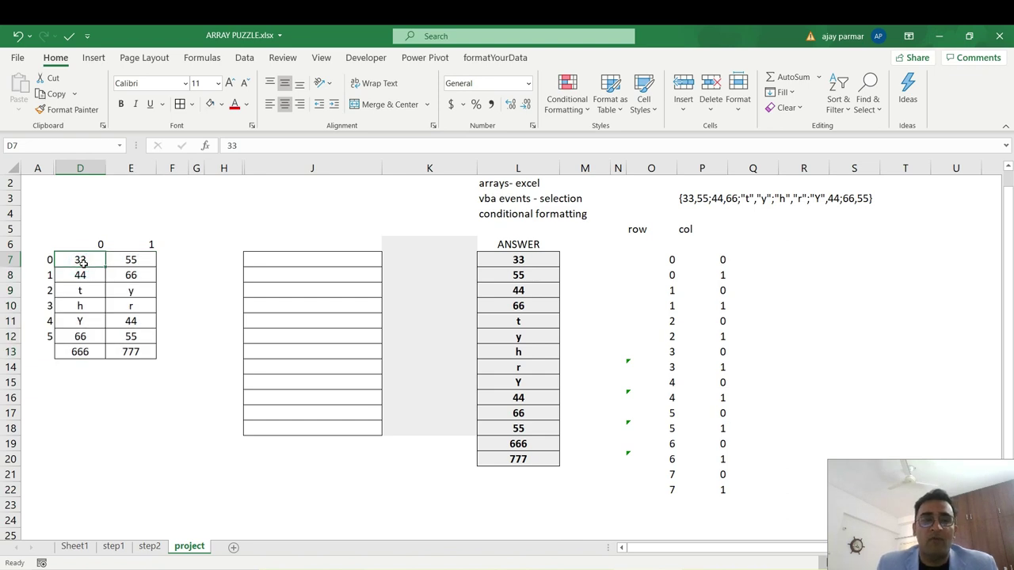
left_click(85, 290)
left_click(86, 319)
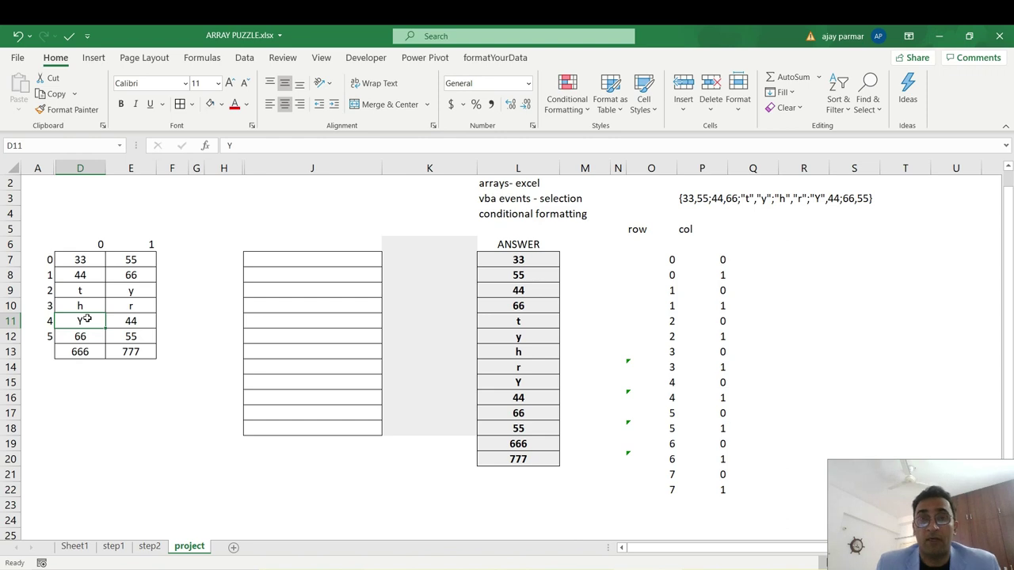
left_click(81, 262)
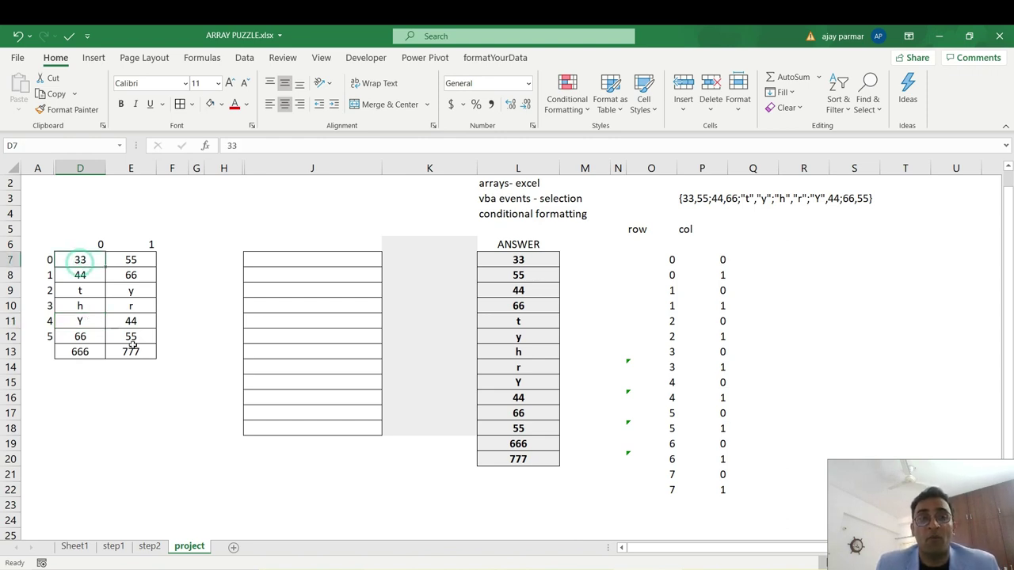
left_click(140, 352, "shift")
left_click(87, 260)
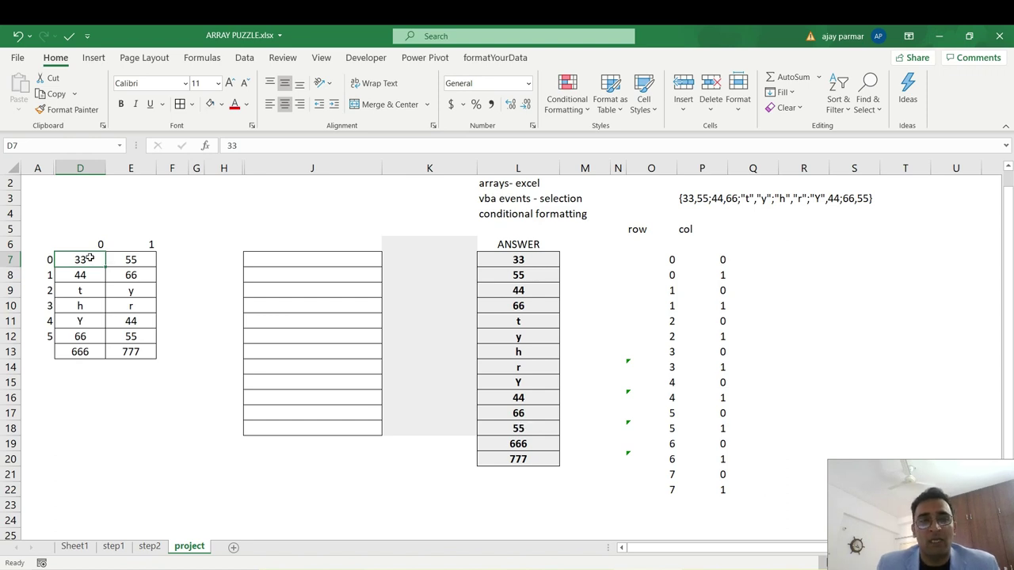
- Open the Visual Basic editor, widen the project explorer, and open the code module of Sheet4 (project)
left_click(366, 58)
left_click(19, 92)
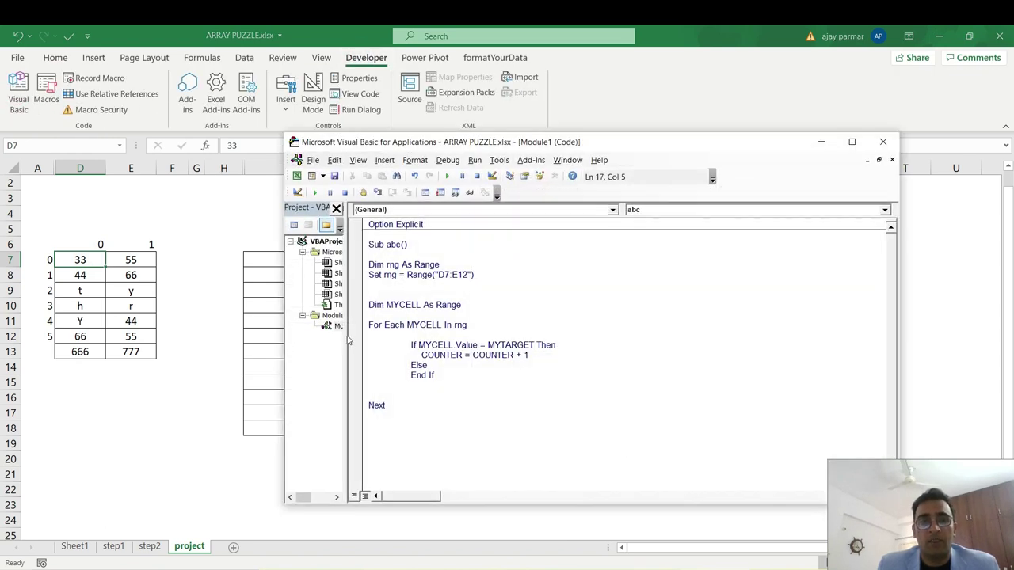
left_click_drag(347, 339, 457, 342)
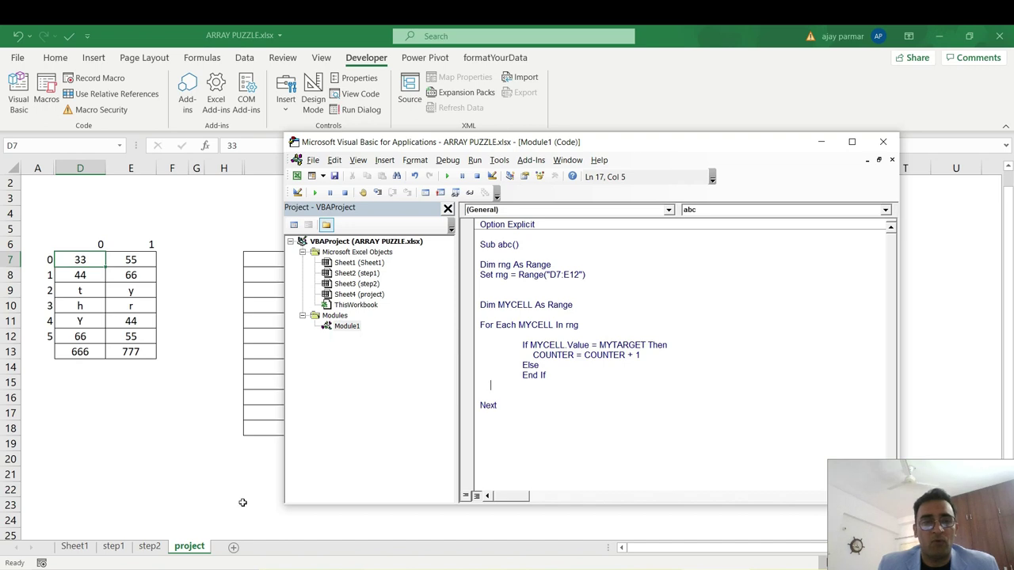
double_click(370, 297)
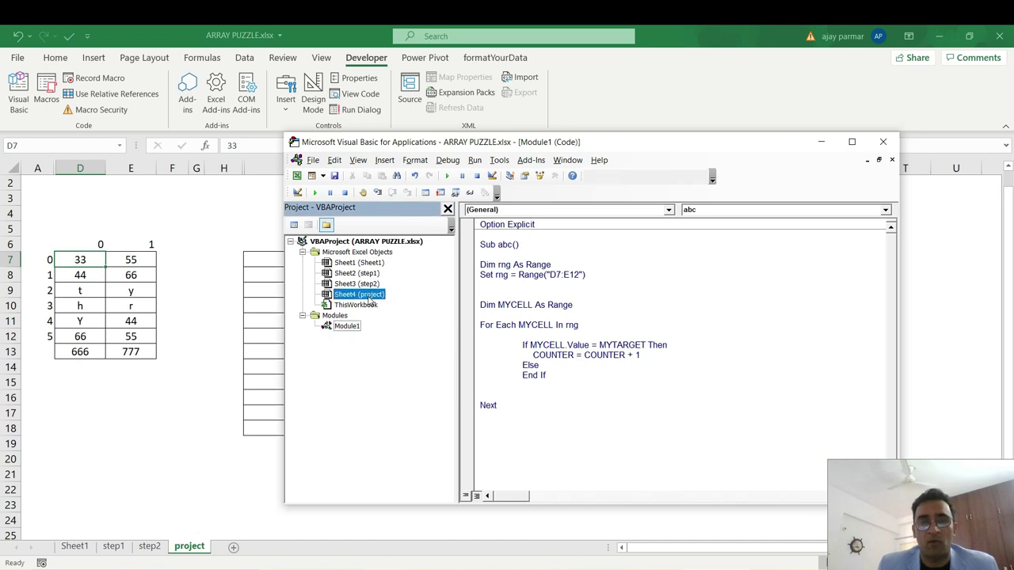
left_click(503, 276)
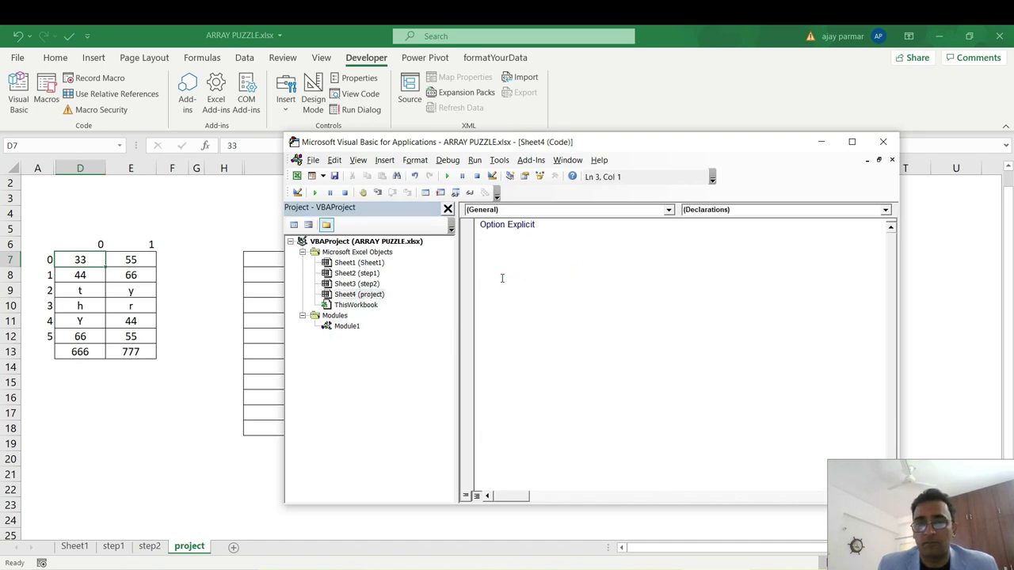
- Set the code editor's font size to 12 in the editor format options
left_click(499, 160)
left_click(529, 221)
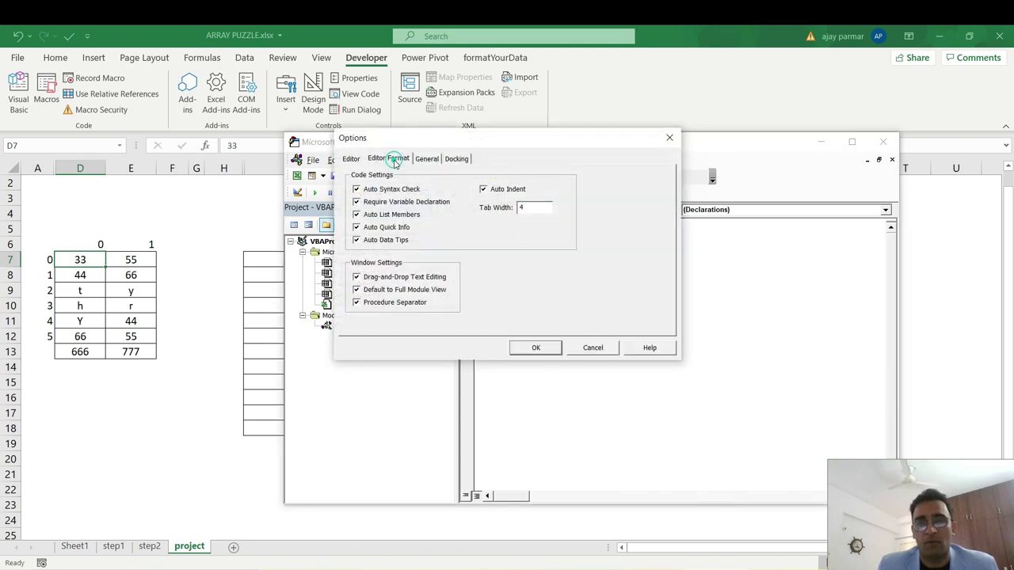
left_click(389, 159)
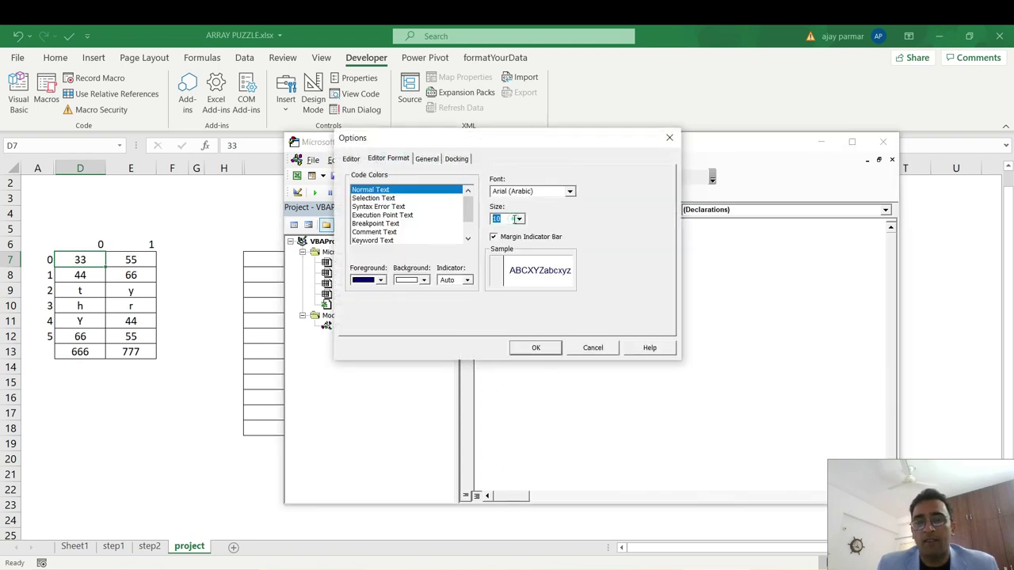
left_click(519, 218)
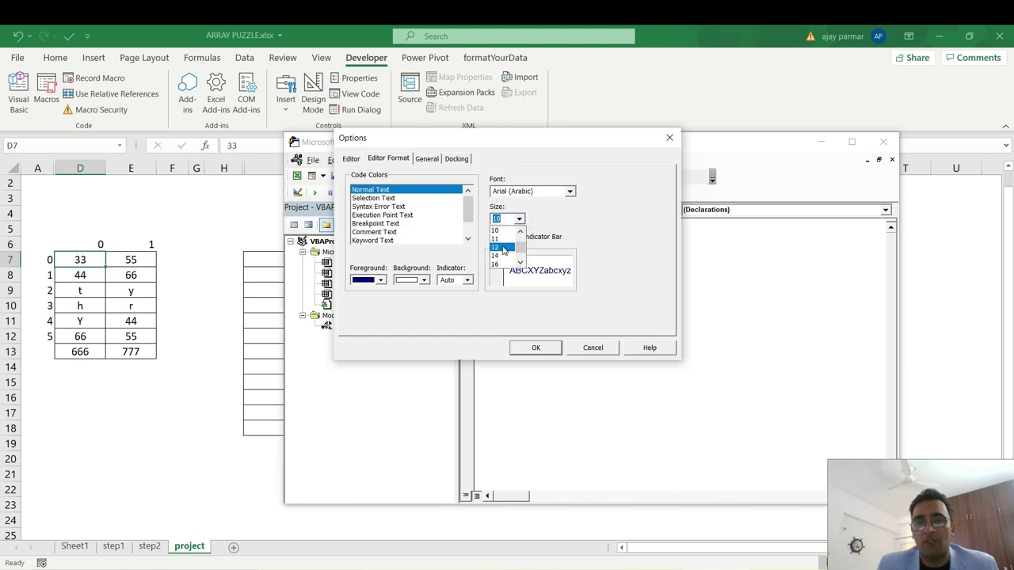
left_click(504, 248)
left_click(544, 349)
- Insert a Worksheet_SelectionChange event procedure in the Sheet4 code module and review the available worksheet events
left_click(520, 267)
left_click(668, 209)
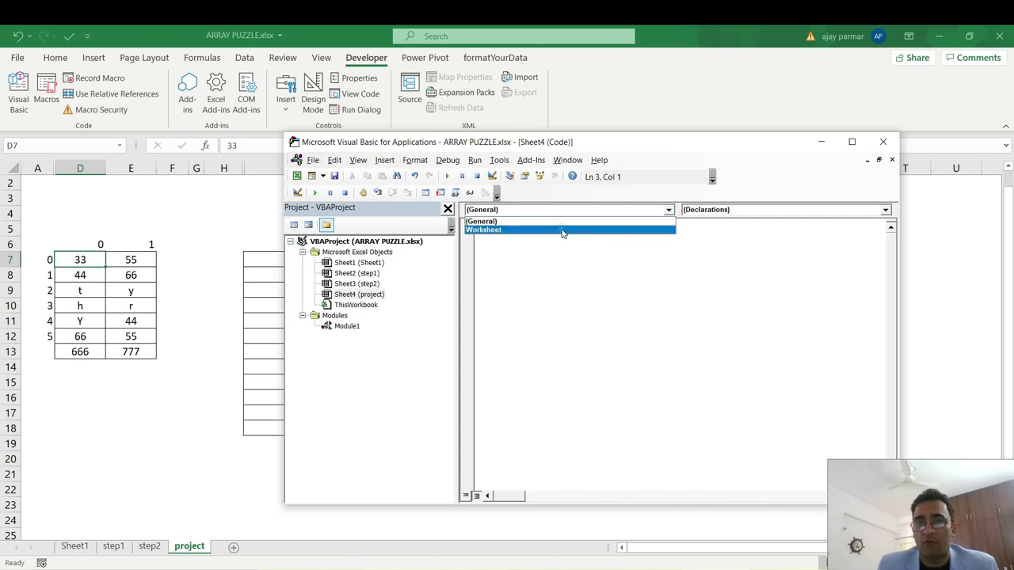
left_click(562, 230)
double_click(631, 252)
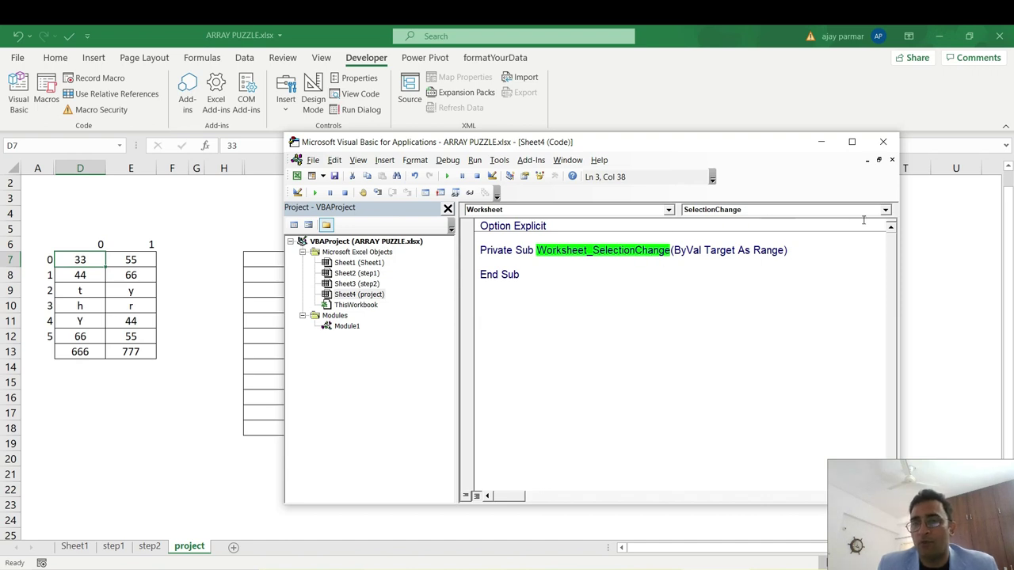
left_click(885, 210)
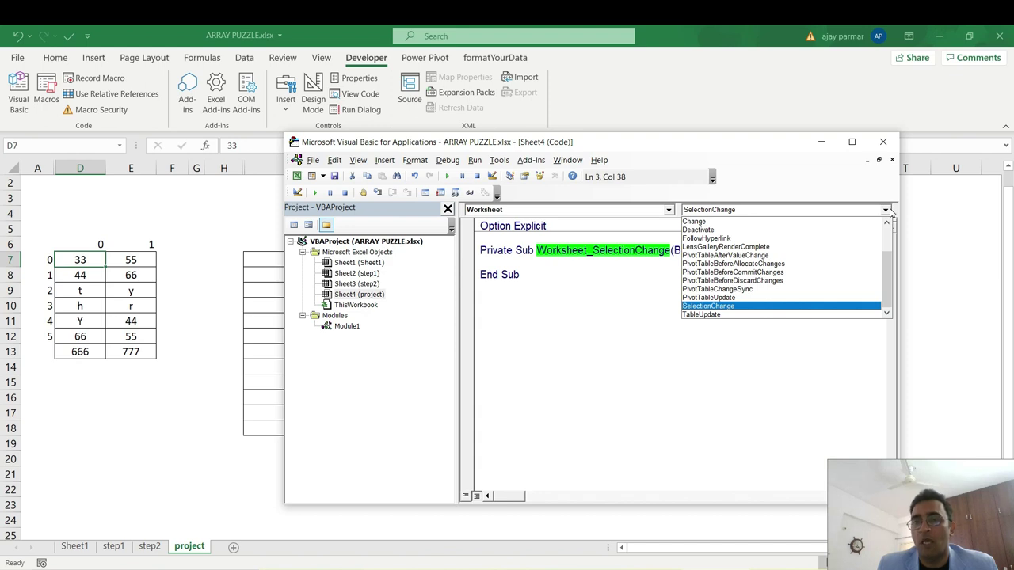
left_click(537, 277)
- Add several blank lines inside the SelectionChange procedure to make room for code
left_click(521, 267)
key("Return")
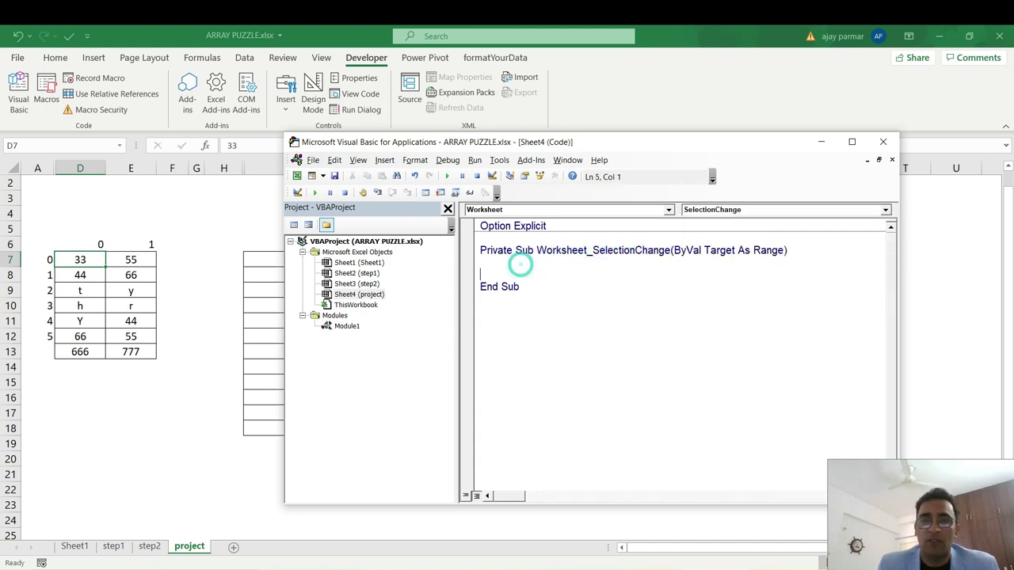
key("Return")
key("Return")
key("Return")
key("Up")
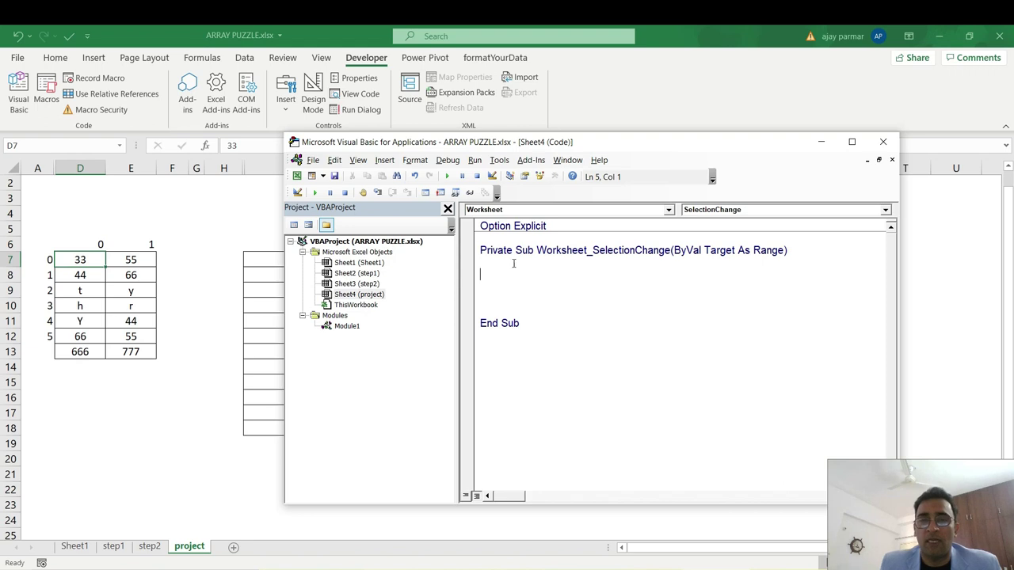
- Test the SelectionChange event by setting a breakpoint on its Private Sub line and selecting cell D8, and stop the paused execution
left_click(468, 251)
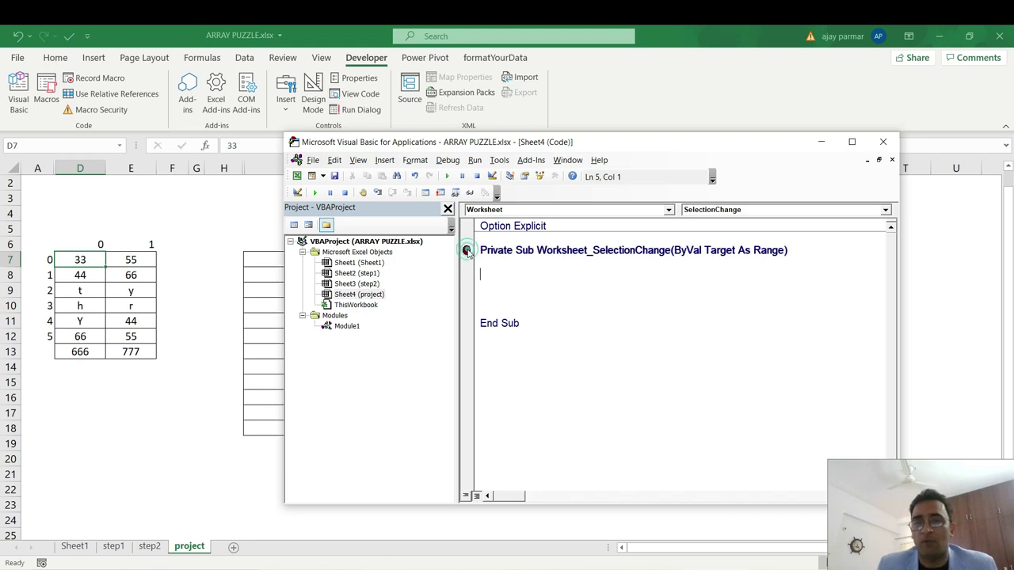
left_click(79, 275)
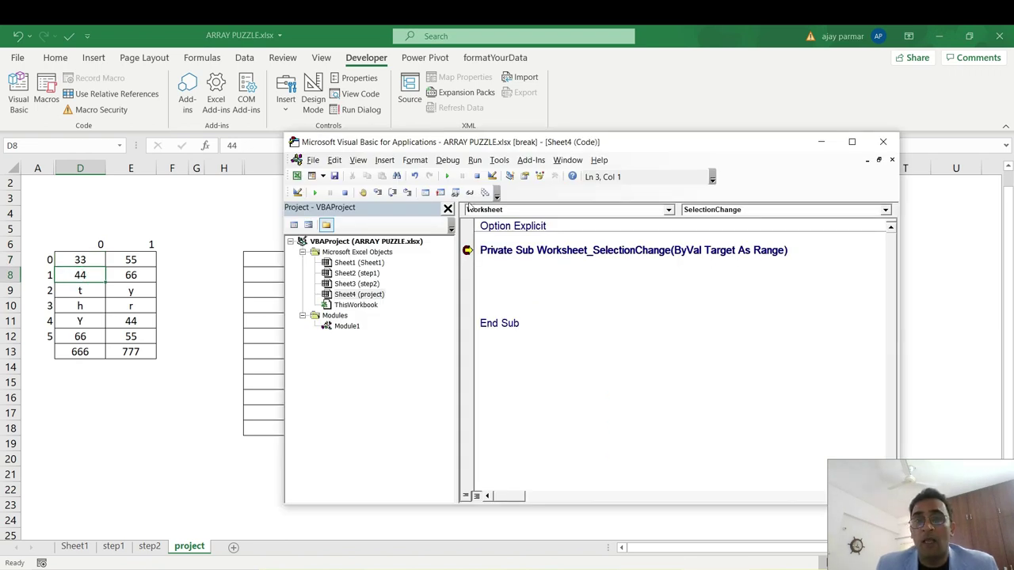
left_click(476, 177)
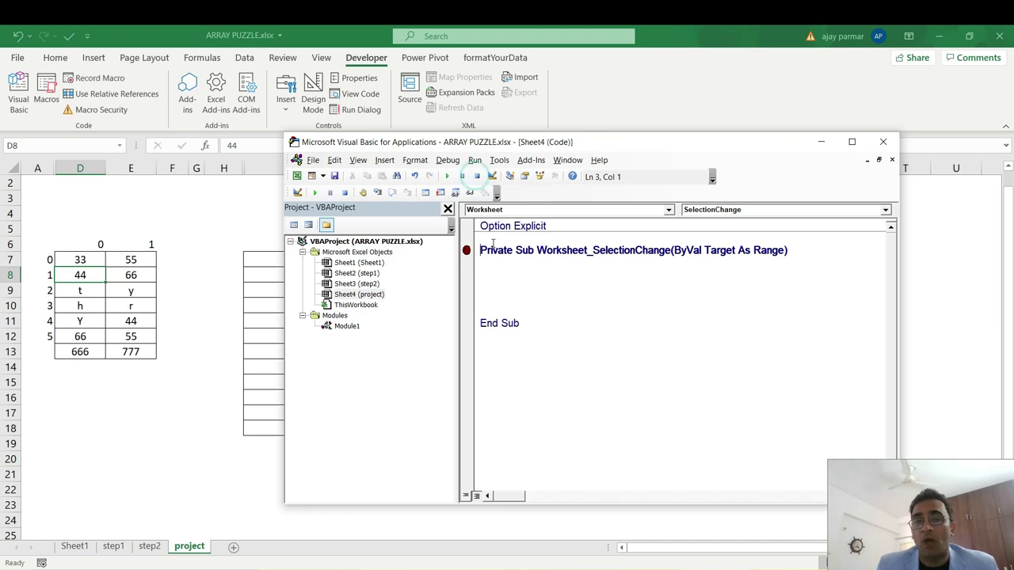
left_click(499, 264)
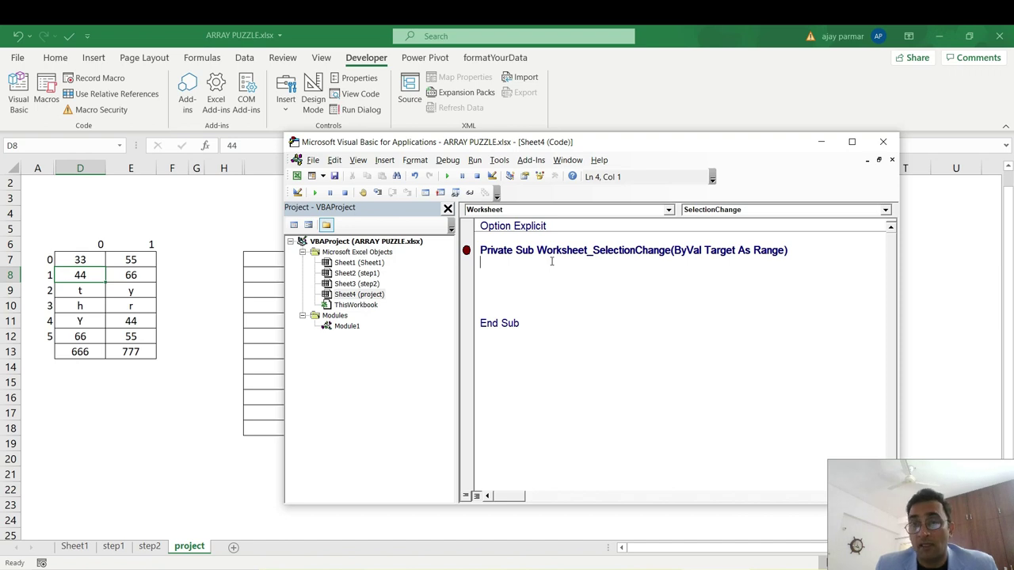
- Add two more blank lines inside the SelectionChange procedure and remove the breakpoint from its Private Sub line
double_click(602, 252)
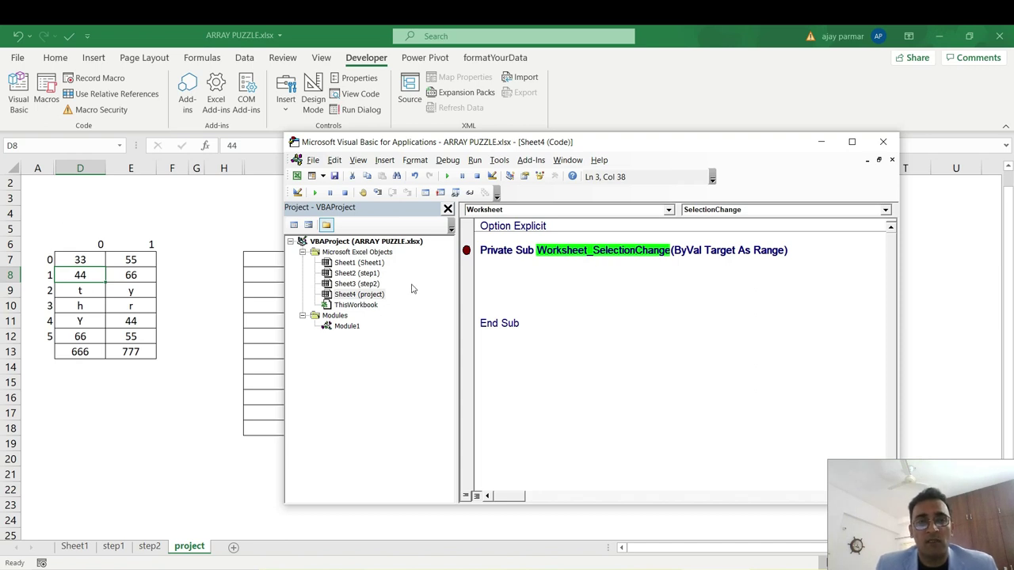
left_click(550, 268)
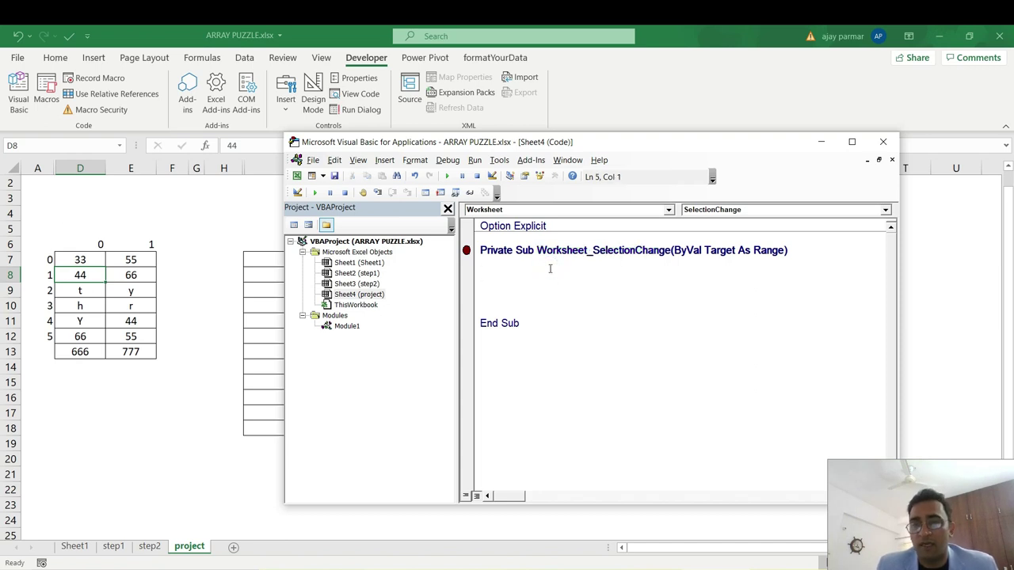
key("Return")
key("Return")
left_click(508, 275)
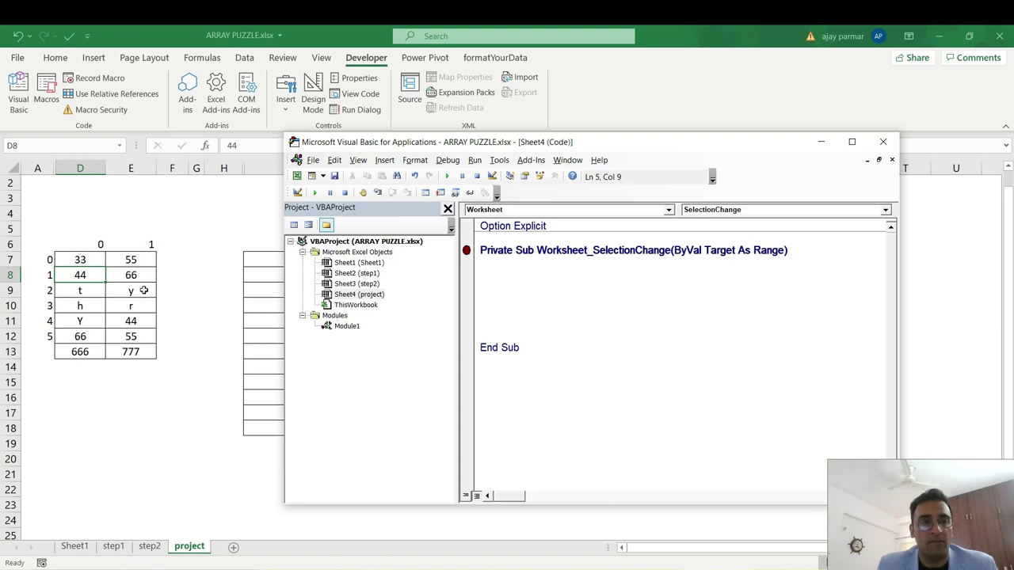
left_click(467, 250)
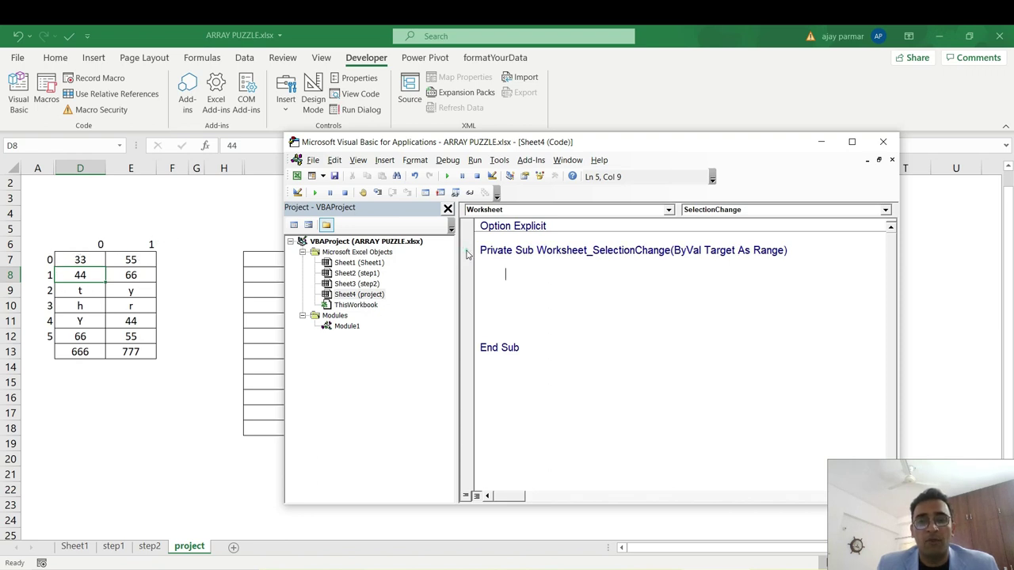
- Switch to the project worksheet and check the first and last cells of the two-column table, D7 and E13
left_click(80, 260)
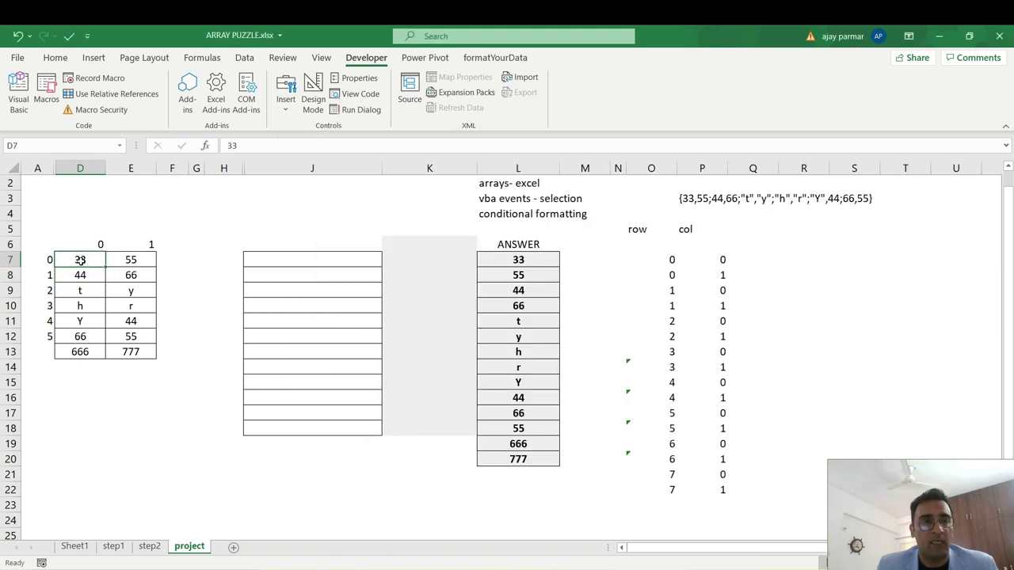
left_click(143, 352)
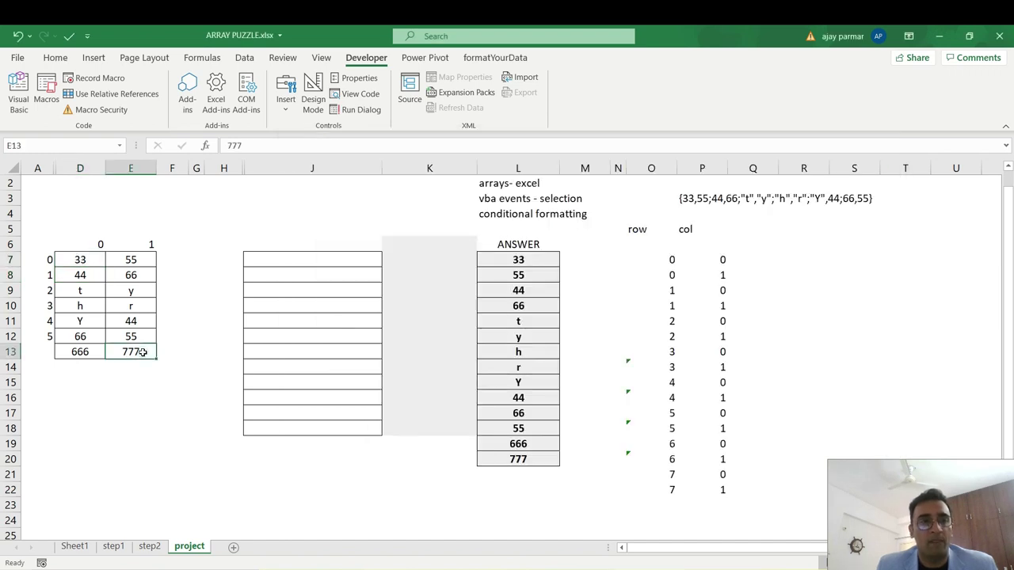
left_click(88, 260)
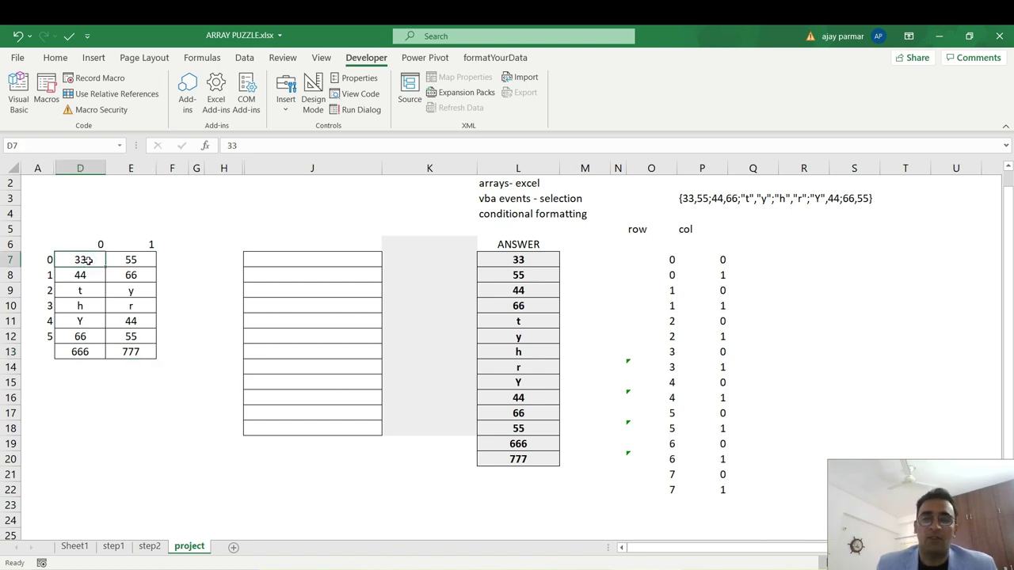